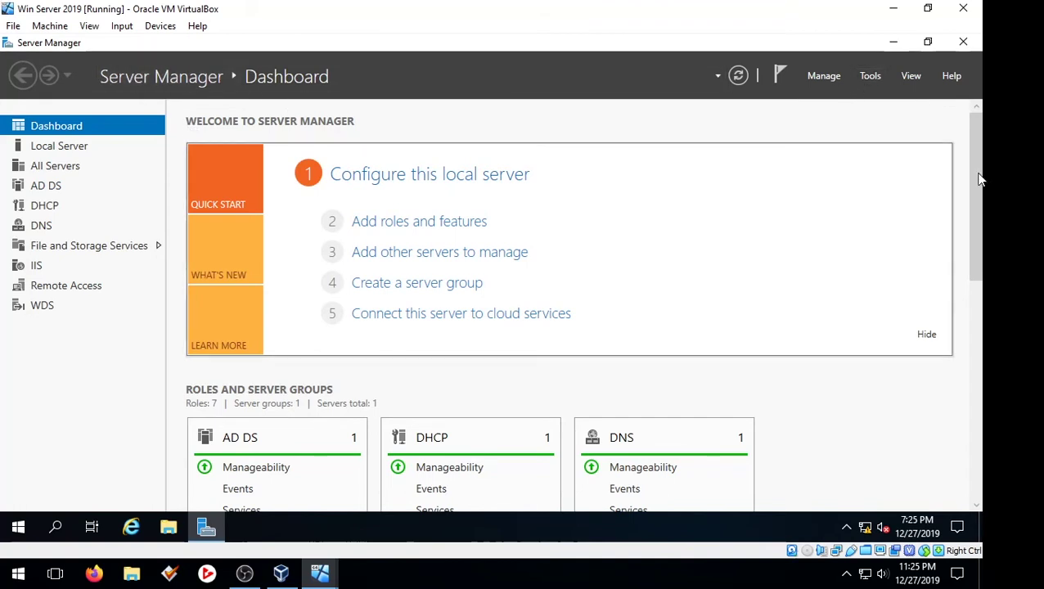
- Launch Group Policy Management from Server Manager's Tools menu
left_click(870, 76)
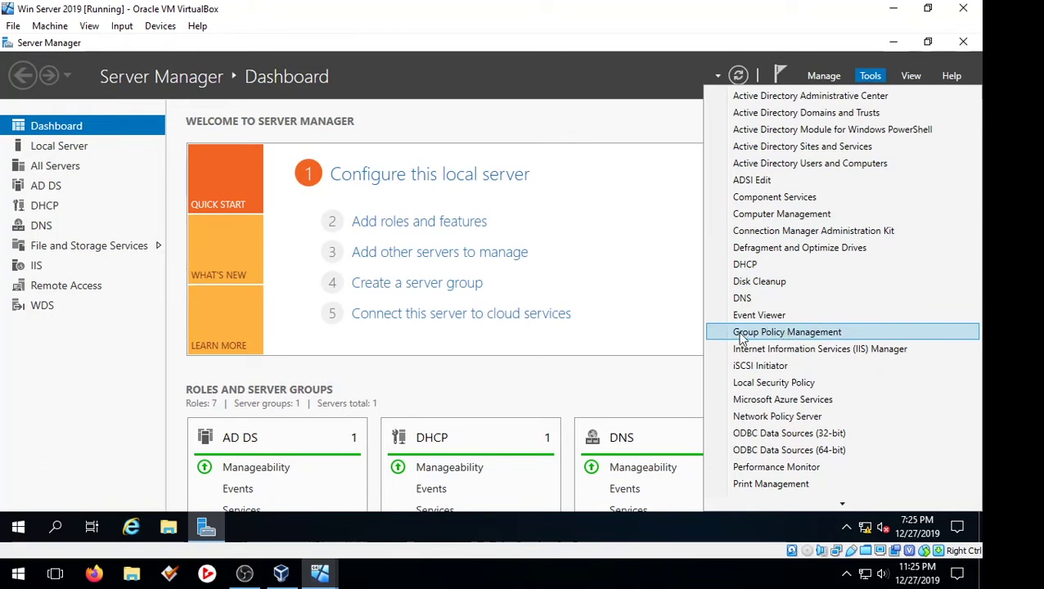
left_click(825, 332)
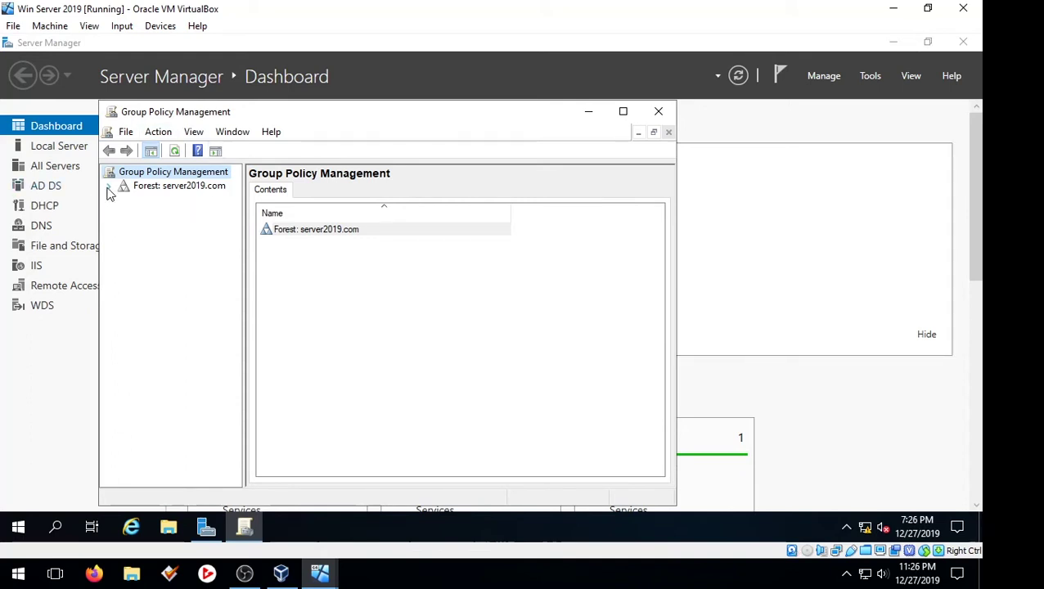
- Expand the server2019.com forest down to the server2019.com domain
left_click(110, 188)
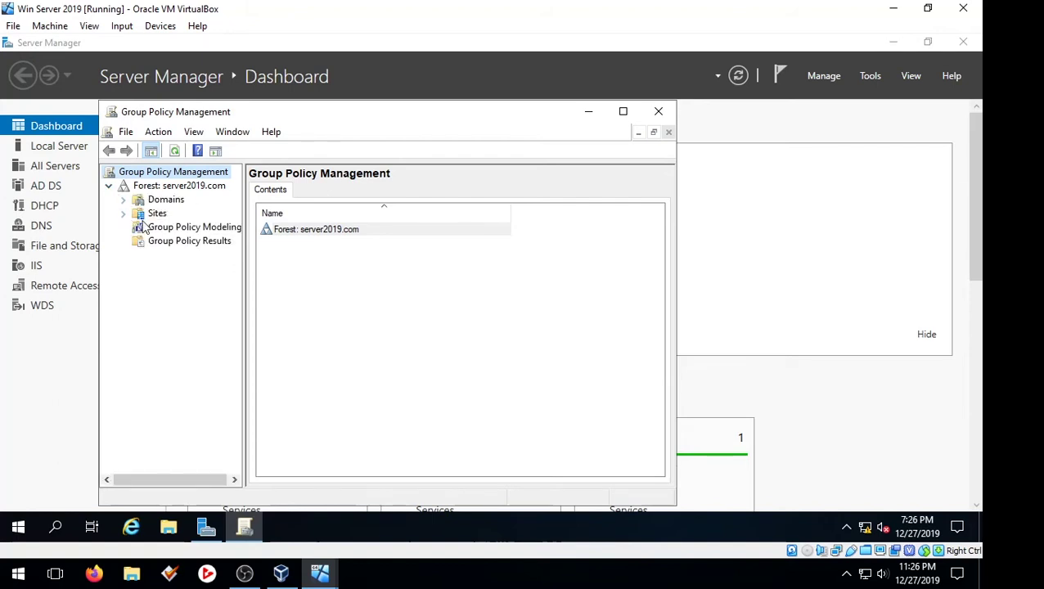
left_click(123, 200)
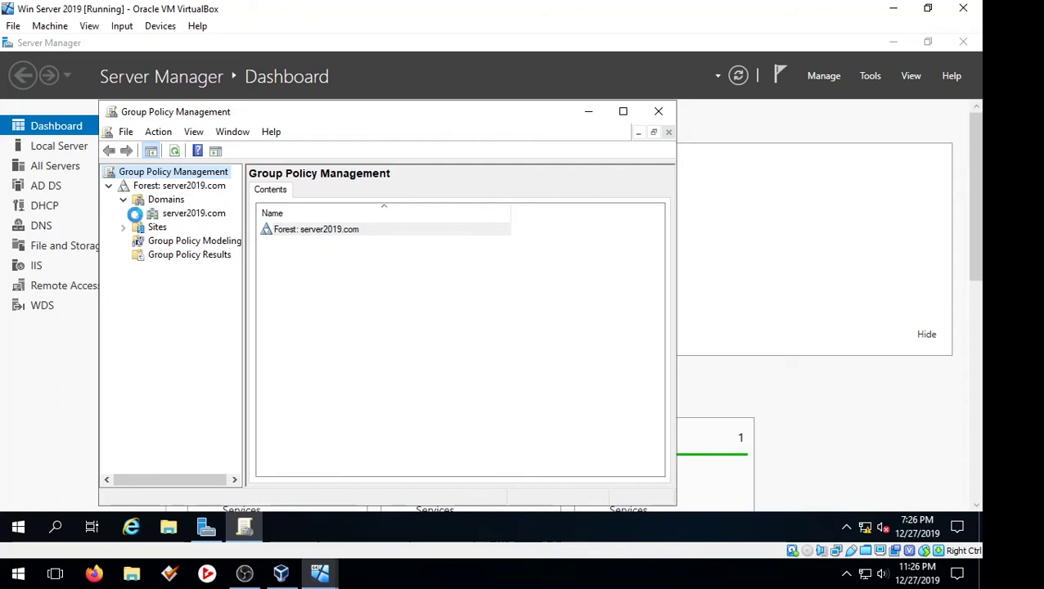
left_click(137, 213)
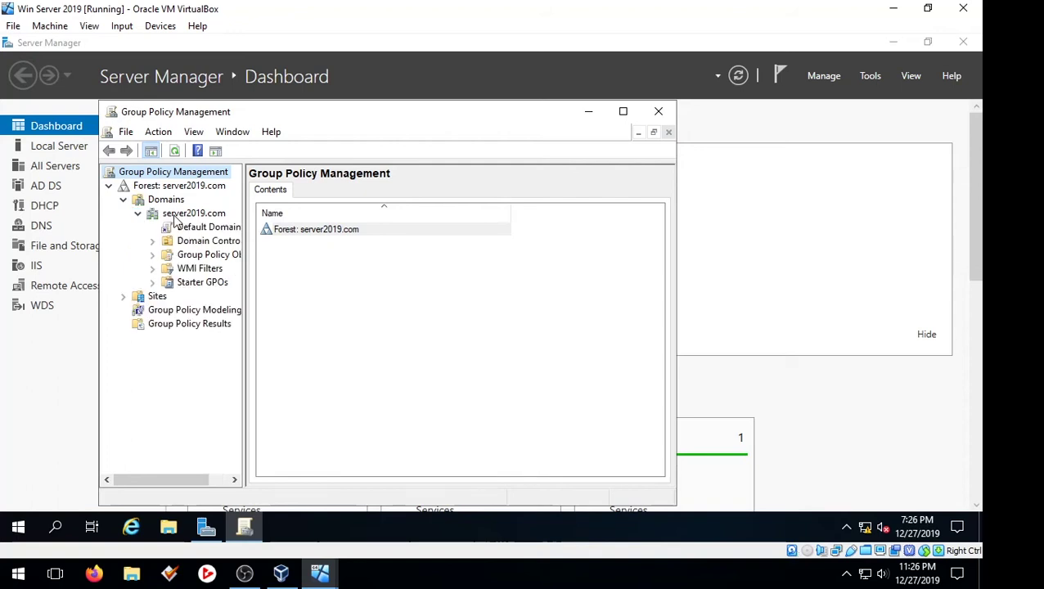
- Create a GPO named 'User Policy' in the server2019.com domain and link it there
right_click(176, 218)
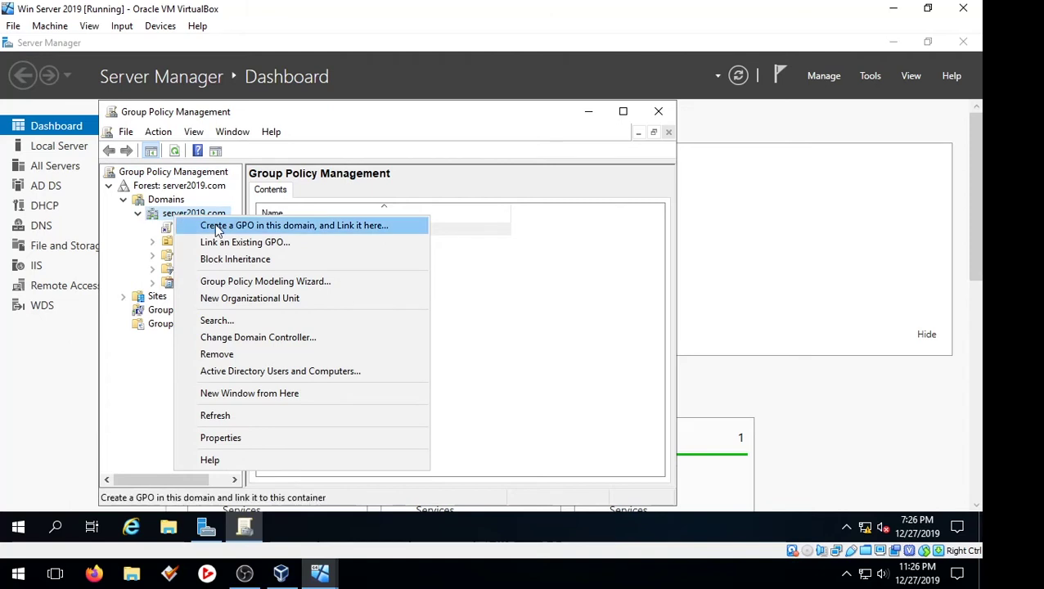
left_click(107, 242)
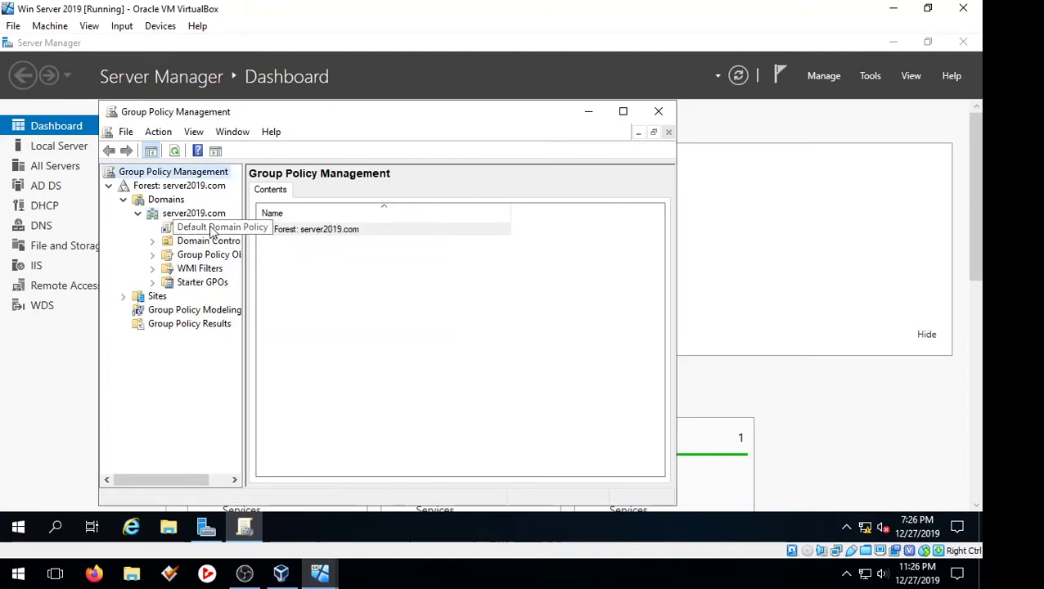
right_click(199, 218)
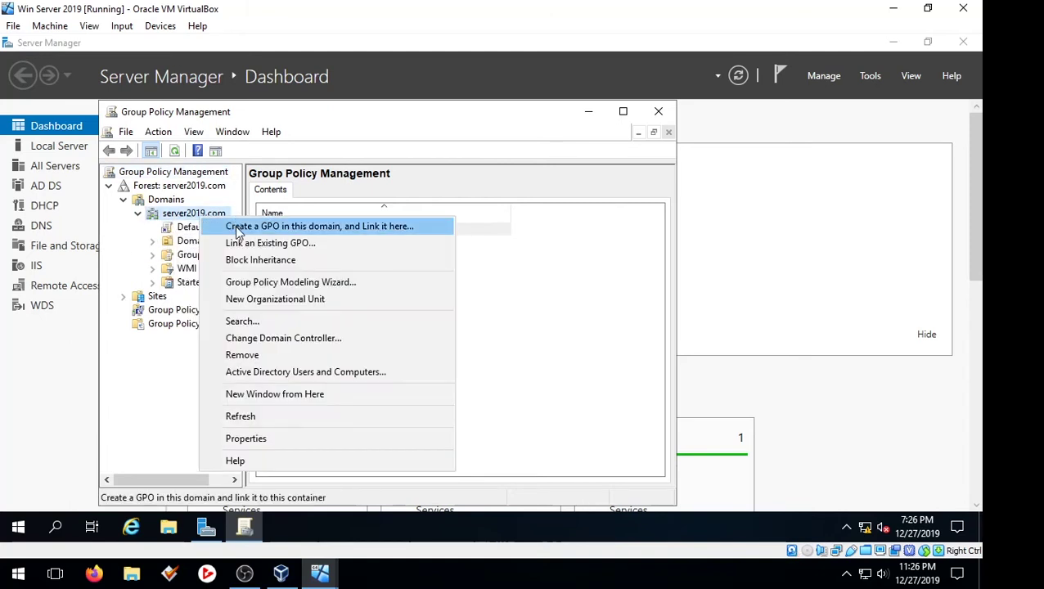
left_click(238, 231)
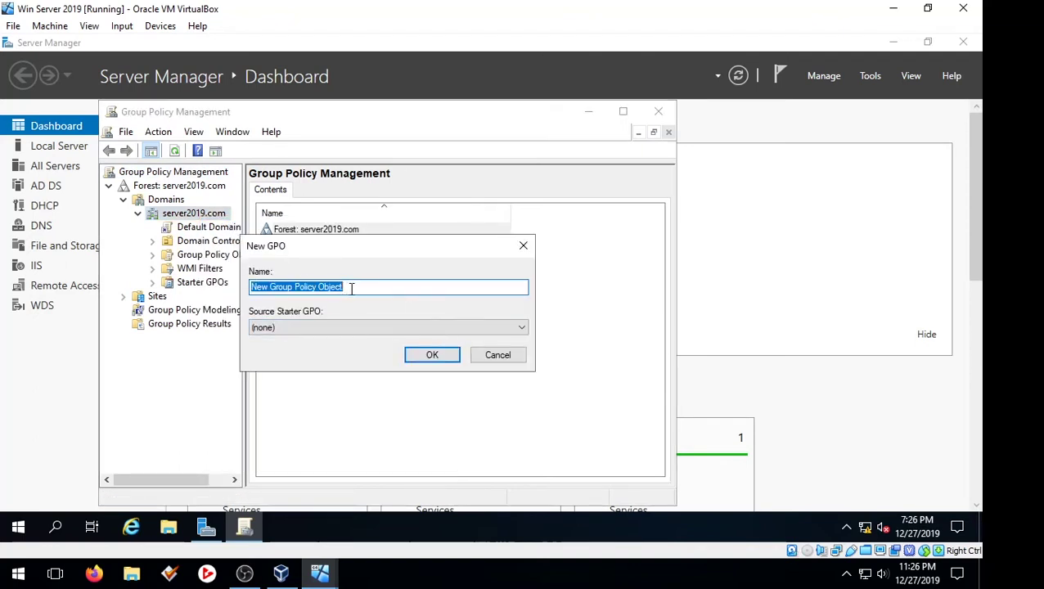
left_click(496, 355)
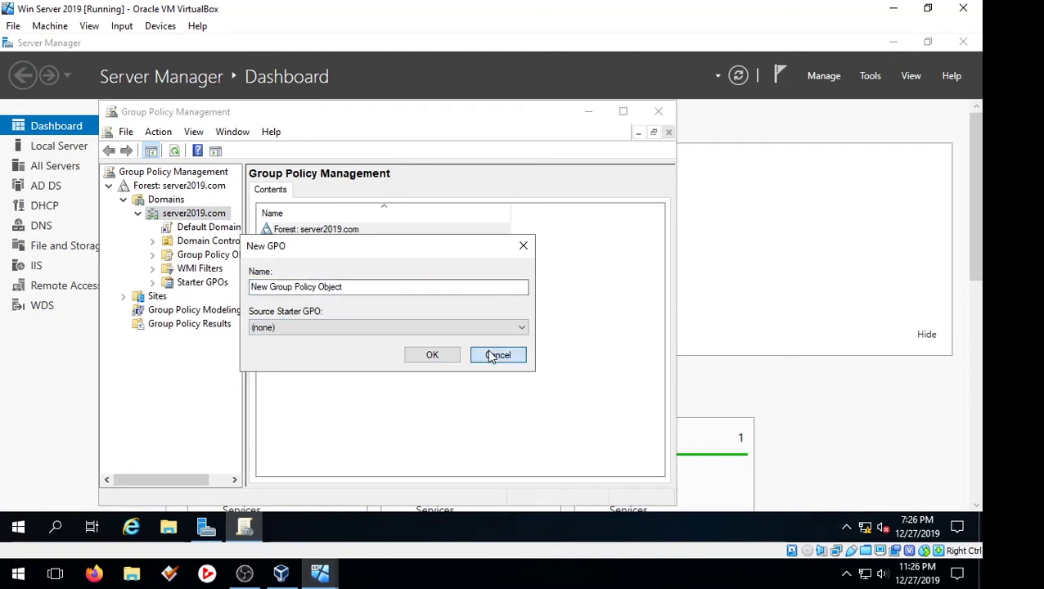
right_click(206, 215)
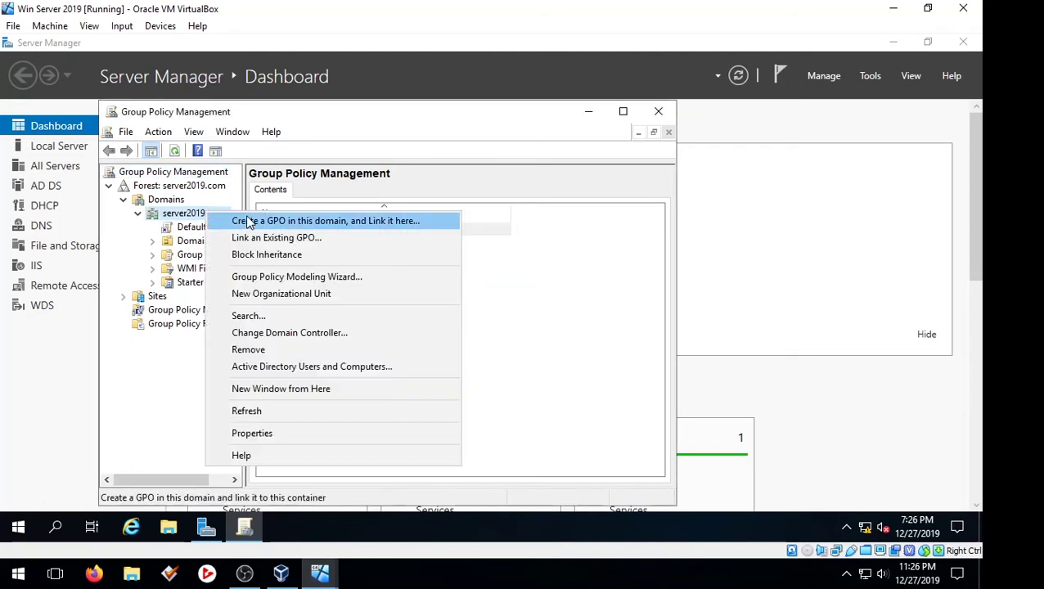
left_click(249, 221)
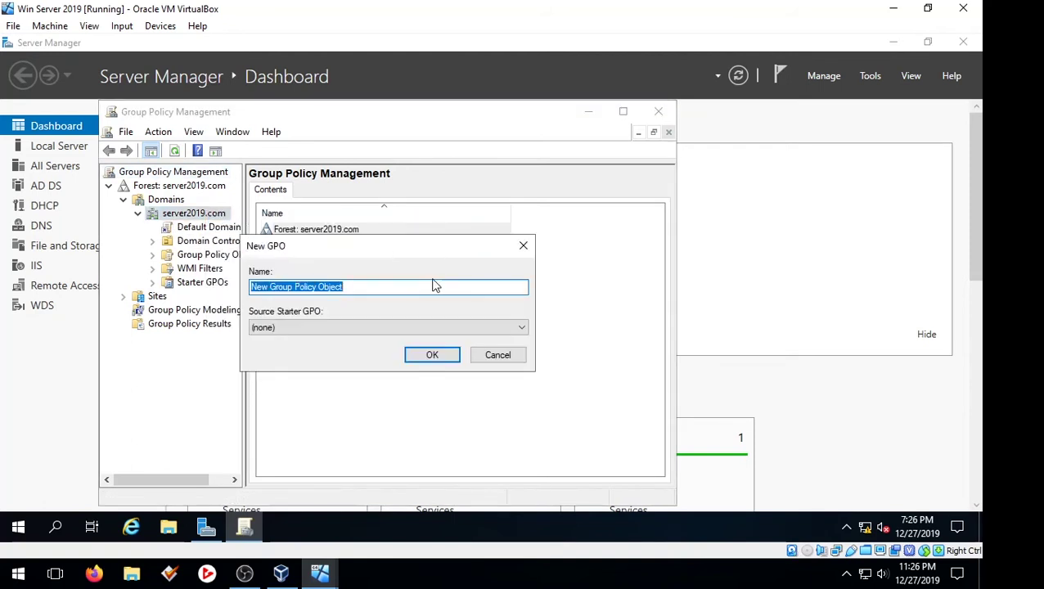
type("User")
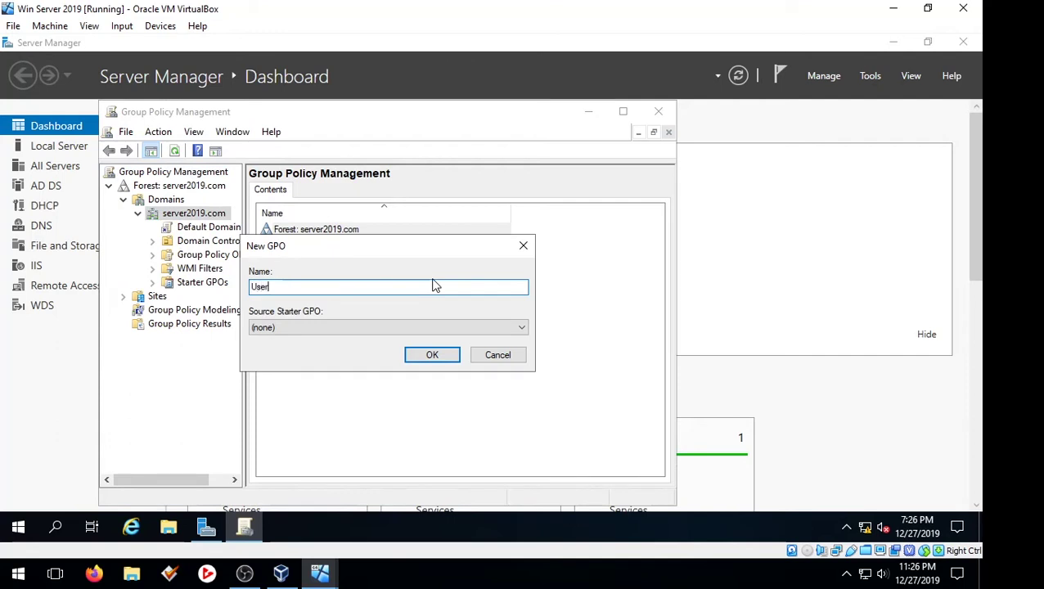
type(" Pol")
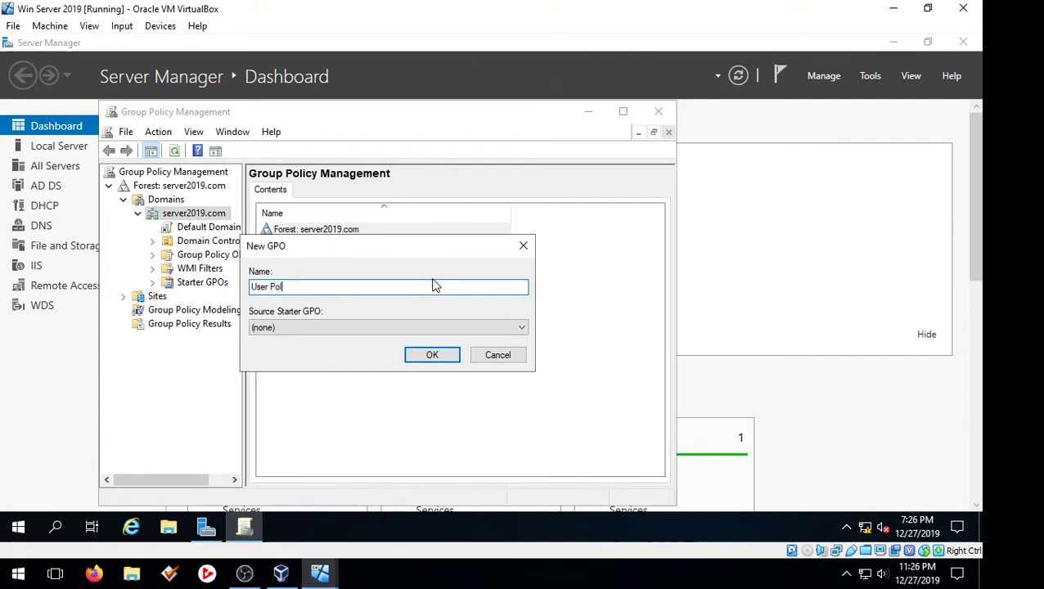
type("icy")
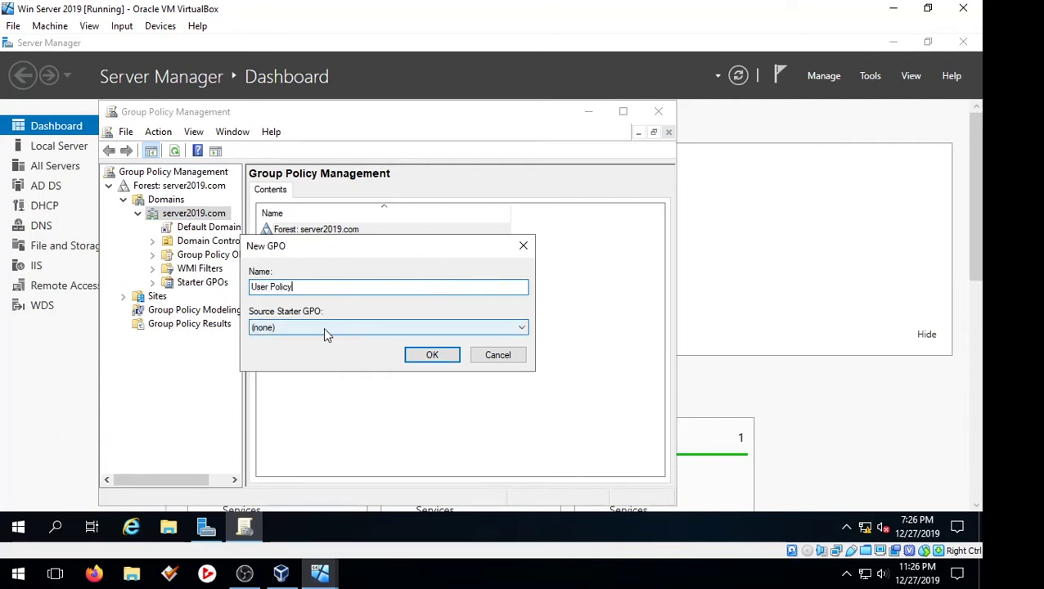
left_click(425, 357)
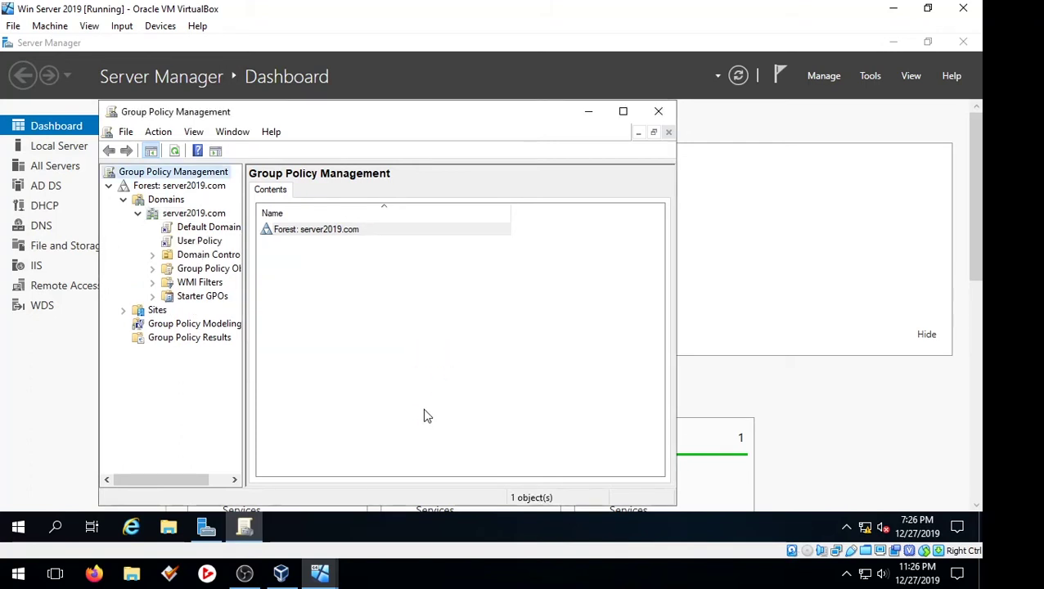
- Select the User Policy link, dismiss the link warning, and view its Authenticated Users scope
left_click(193, 242)
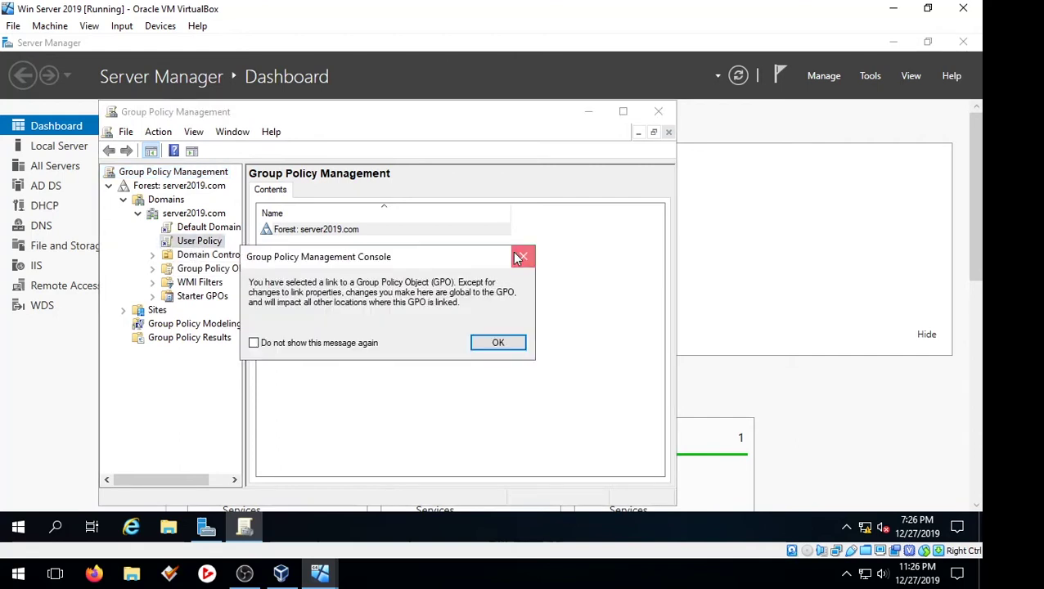
left_click(520, 258)
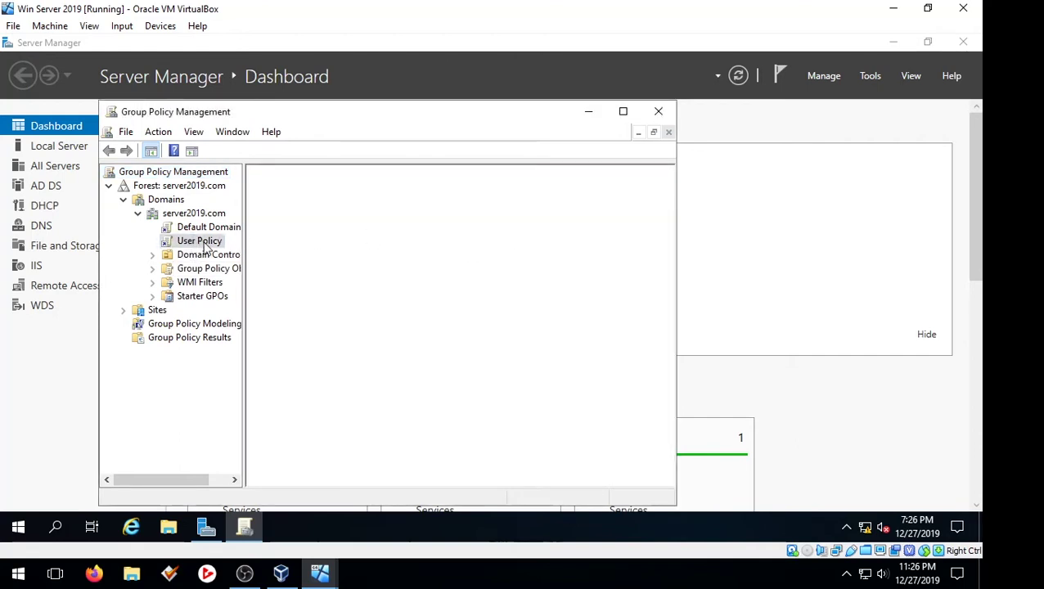
left_click(220, 247)
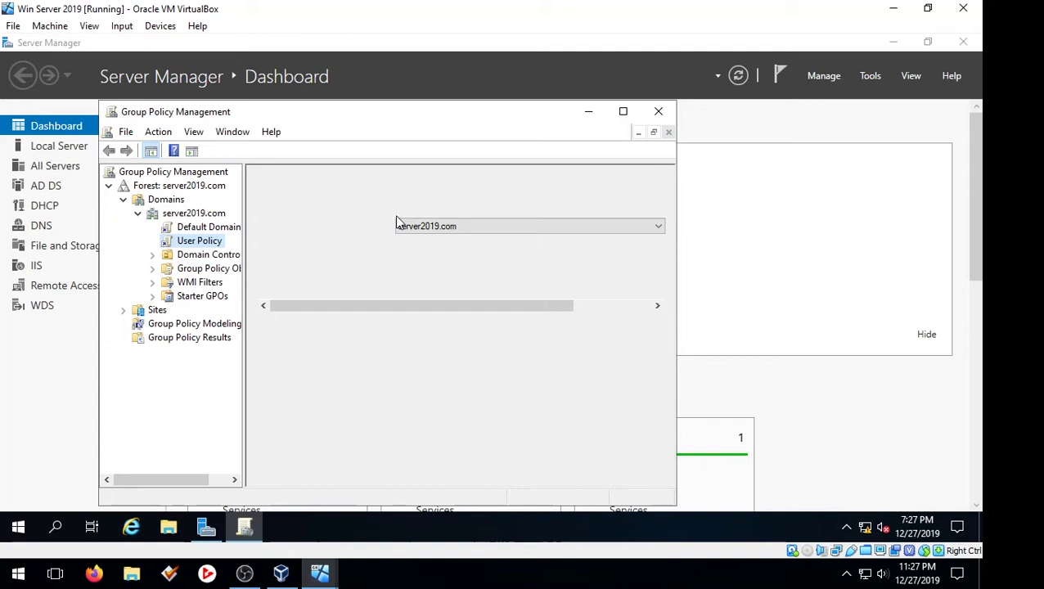
key("shift+F10")
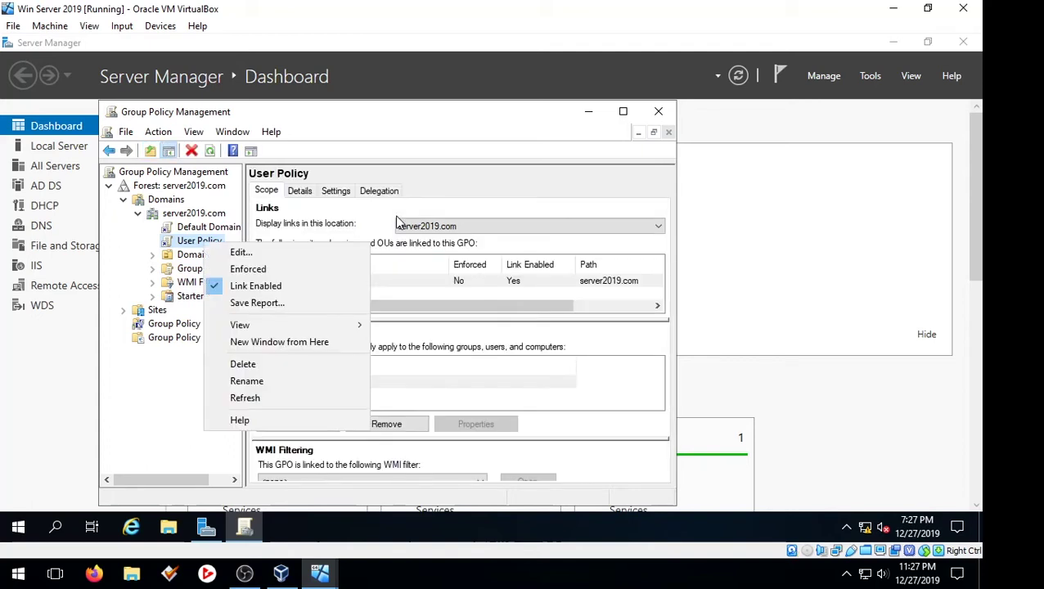
left_click(572, 333)
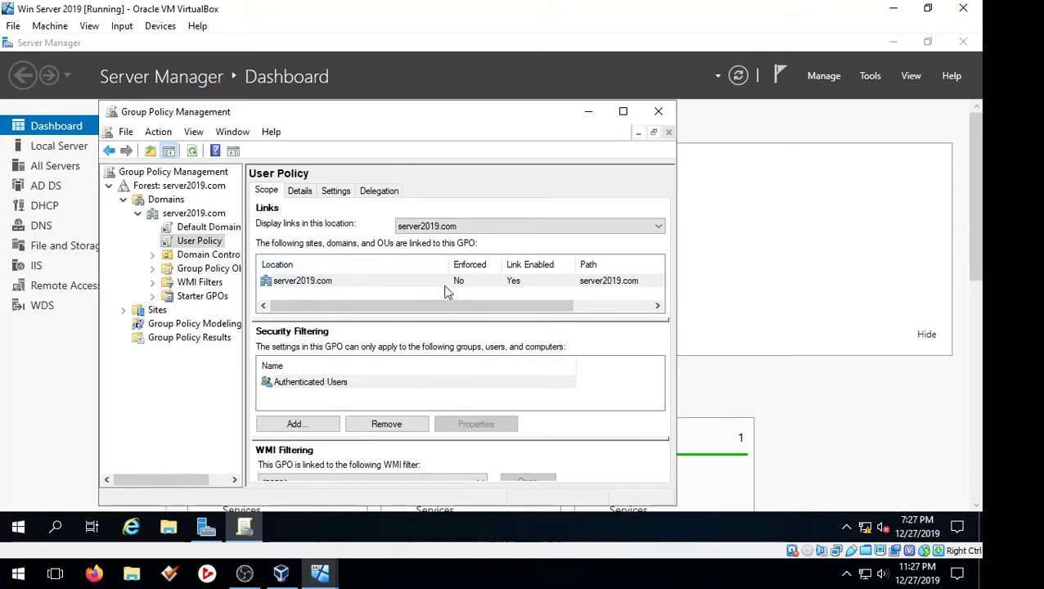
- Edit User Policy and browse User Configuration's Preferences > Windows Settings, then collapse Preferences
right_click(211, 241)
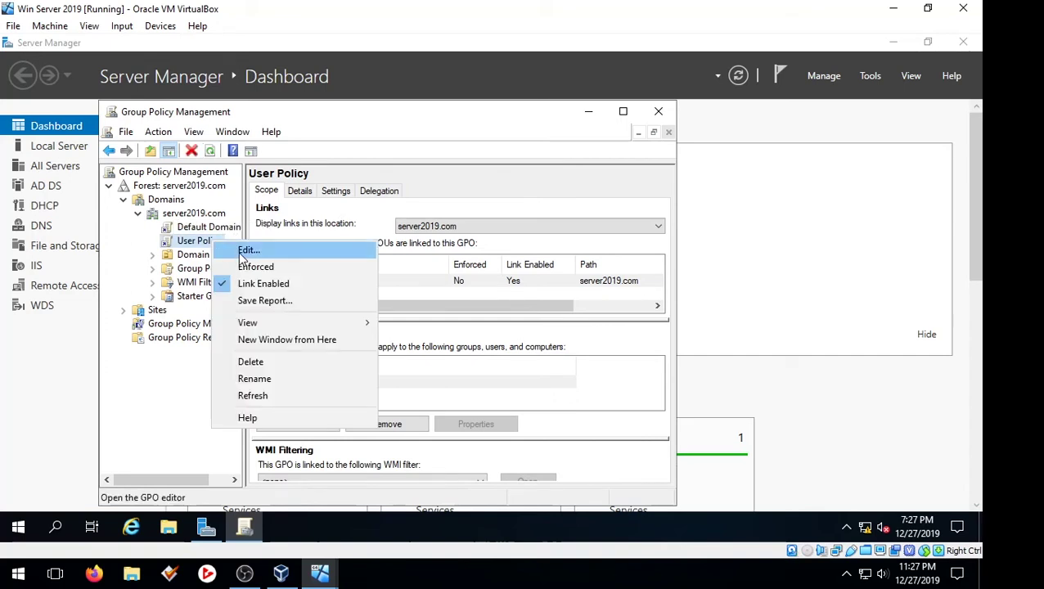
left_click(239, 252)
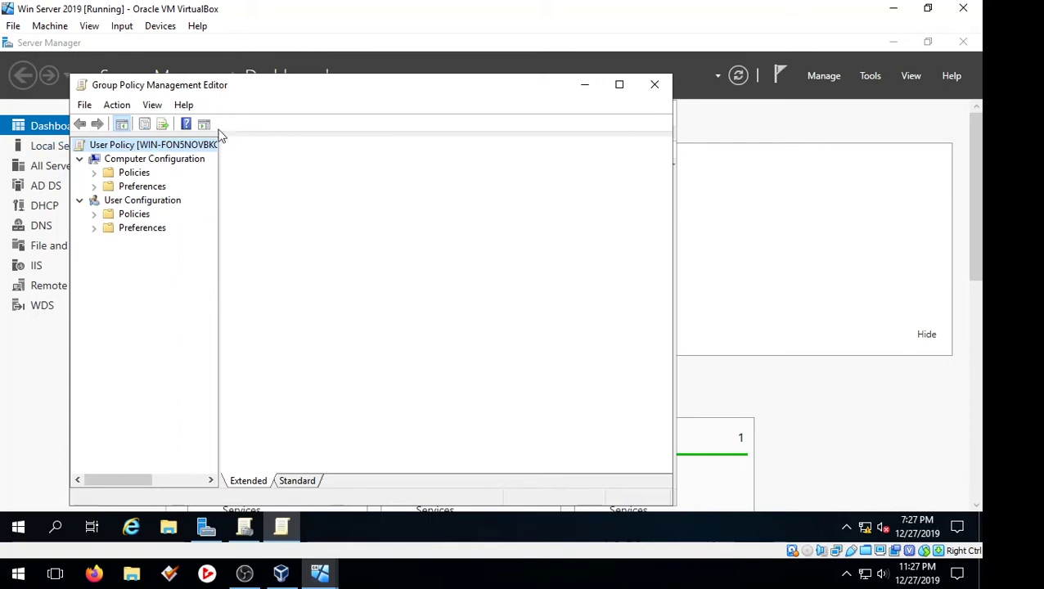
left_click(95, 229)
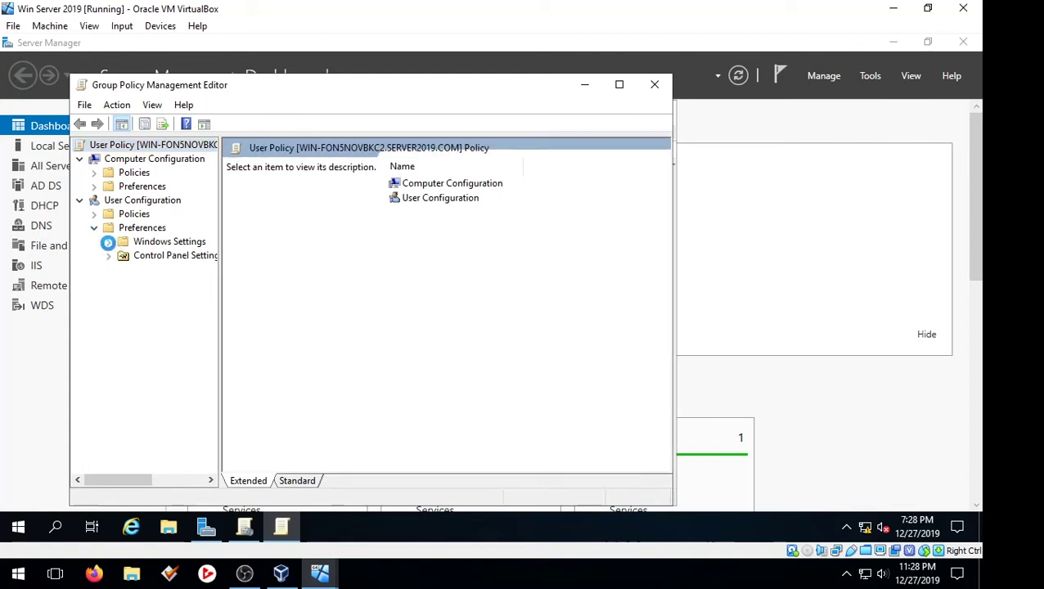
left_click(108, 243)
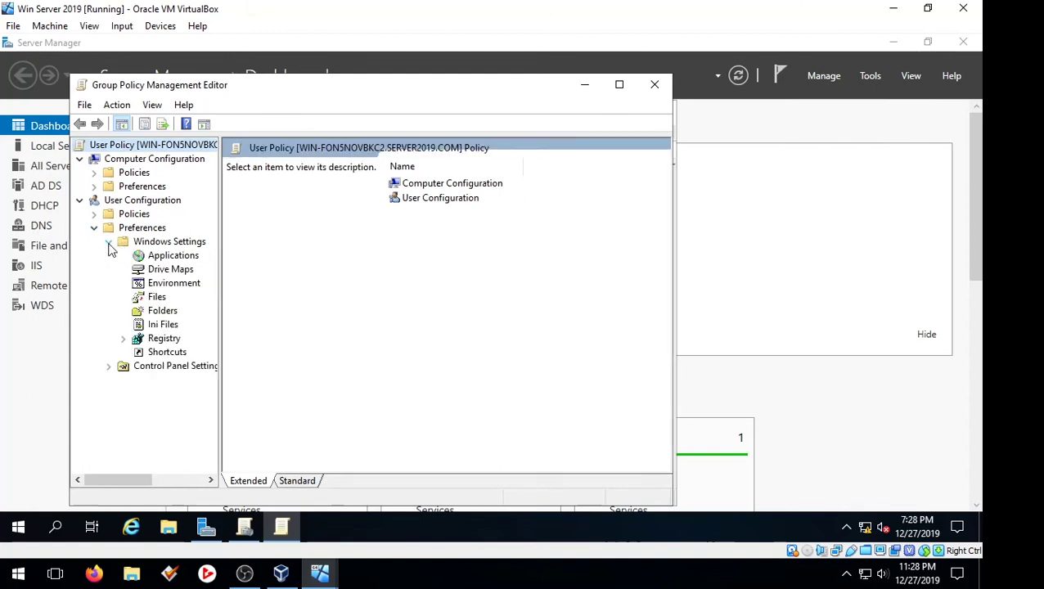
left_click(95, 228)
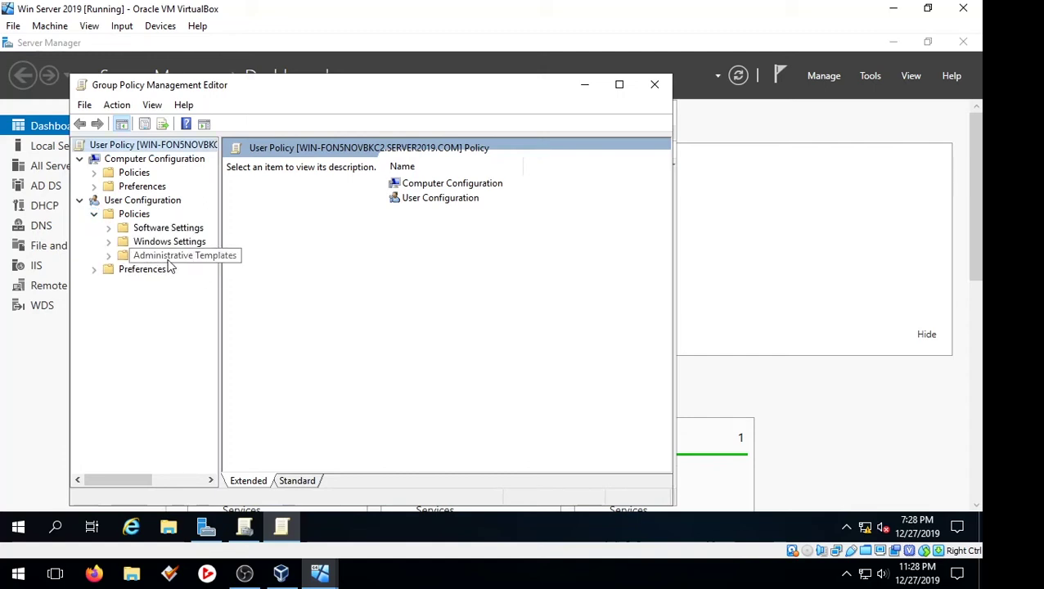
- Expand Administrative Templates and list the five Control Panel policy settings
left_click(107, 256)
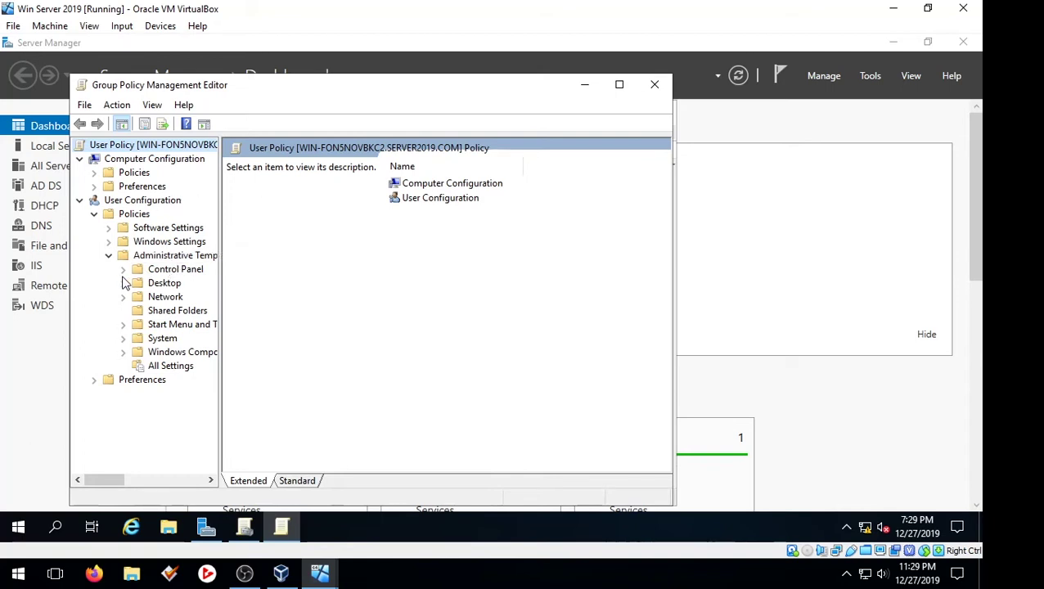
left_click(124, 271)
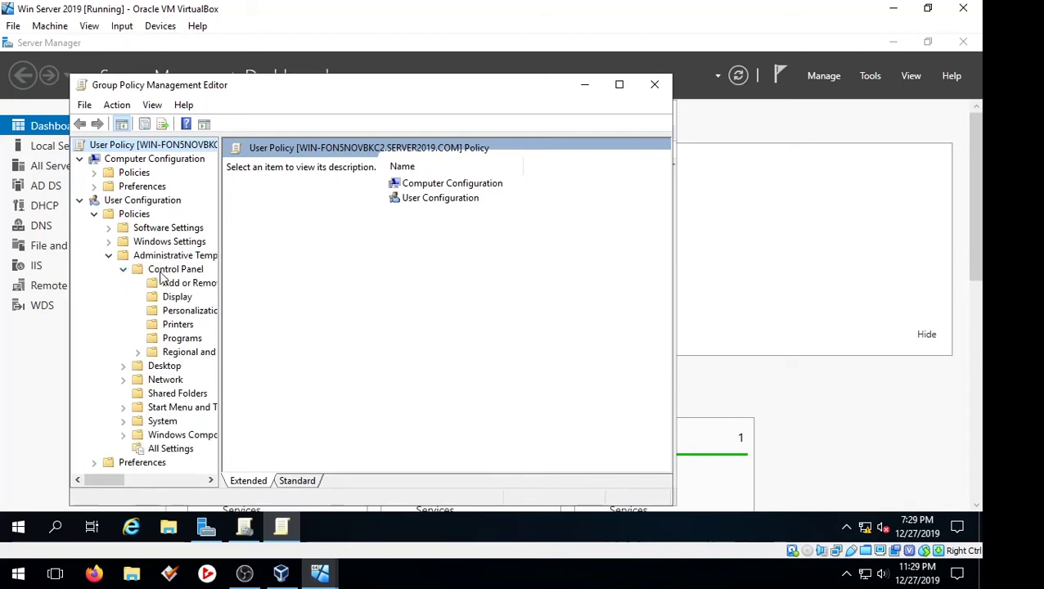
left_click(164, 274)
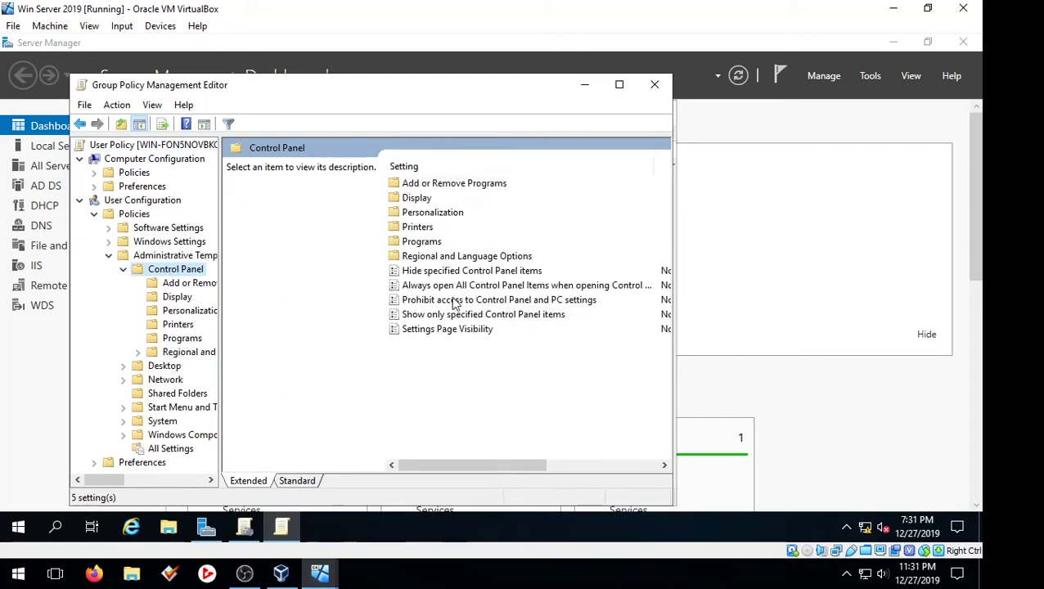
- Open the 'Prohibit access to Control Panel and PC settings' policy for editing
left_click(497, 302)
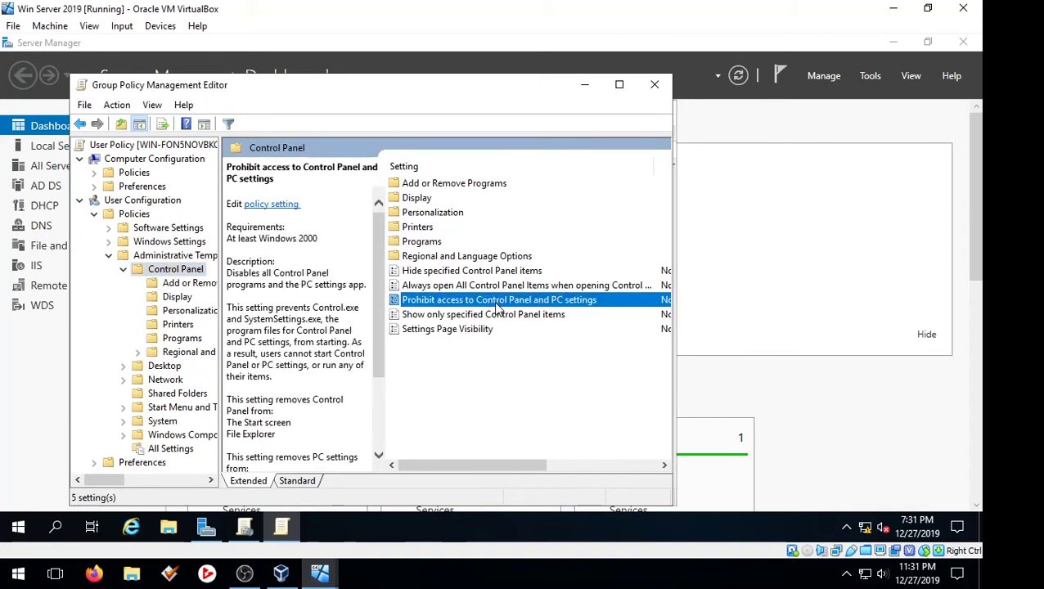
right_click(499, 308)
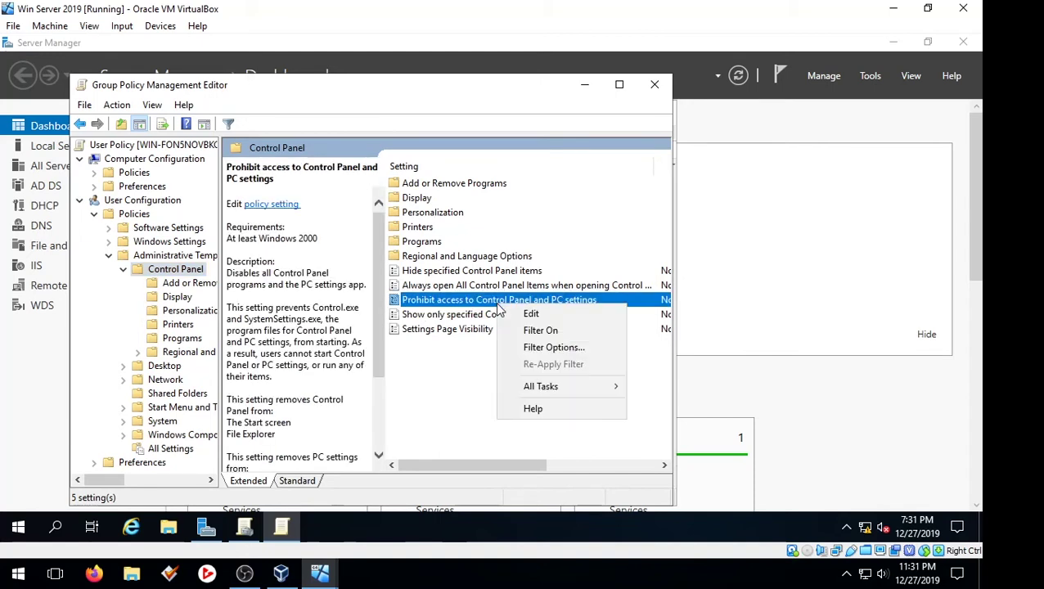
left_click(515, 316)
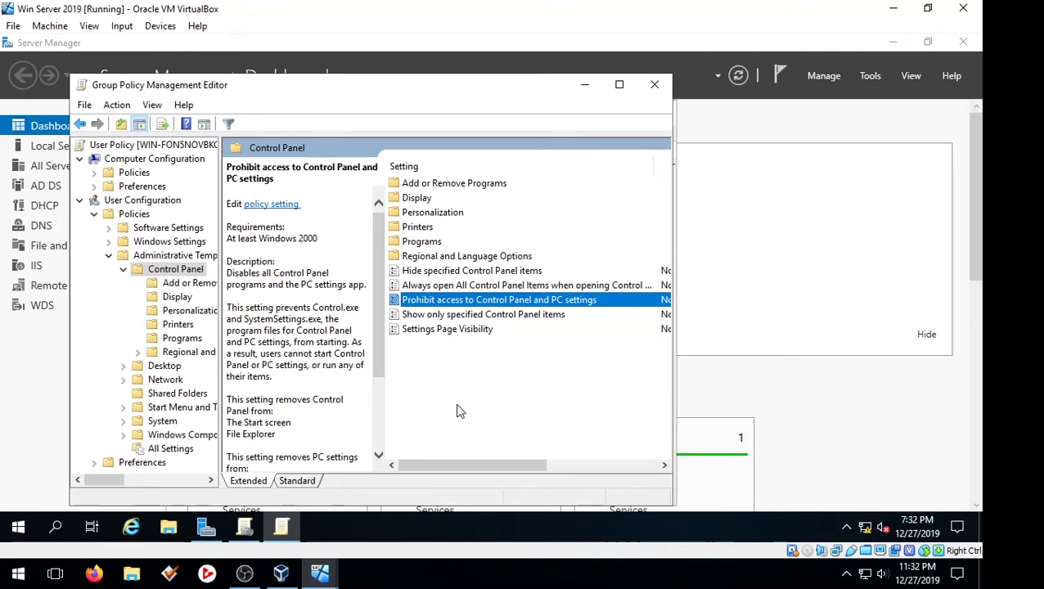
key("Return")
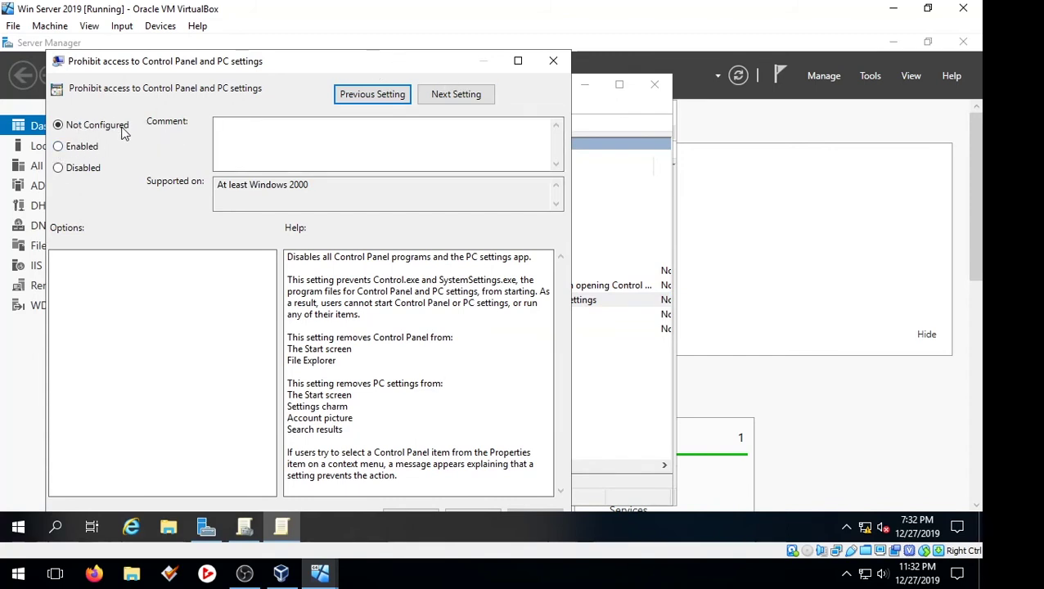
- Enable 'Prohibit access to Control Panel and PC settings' with the comment 'Admin Restriction' and apply it
left_click(70, 149)
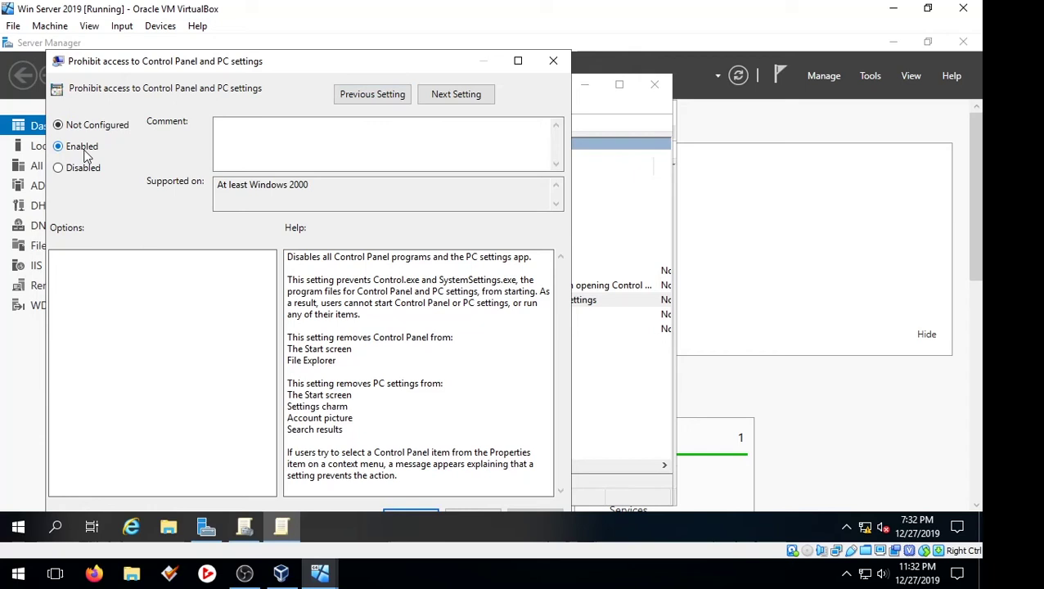
left_click(263, 127)
type("A")
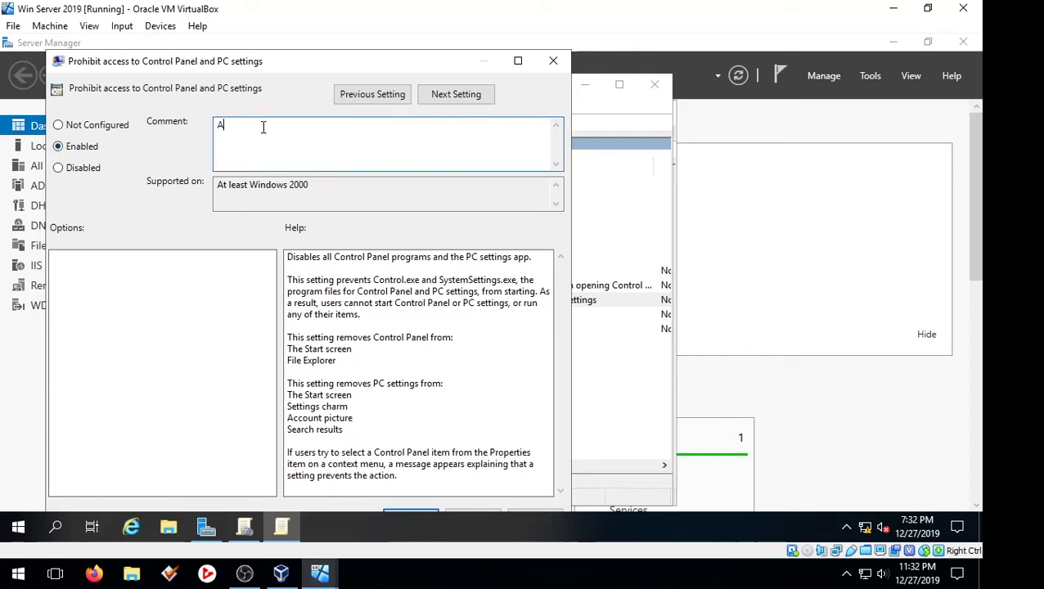
type("dmin Restriction")
left_click_drag(228, 129, 350, 133)
left_click(221, 128)
left_click(301, 129, "shift")
left_click(314, 131)
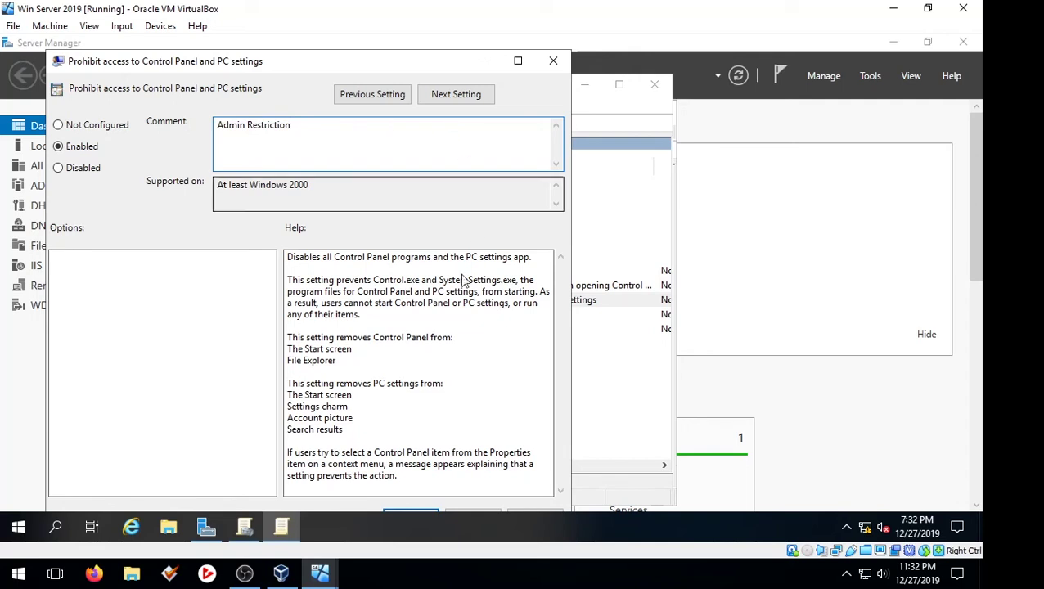
left_click_drag(427, 66, 450, 52)
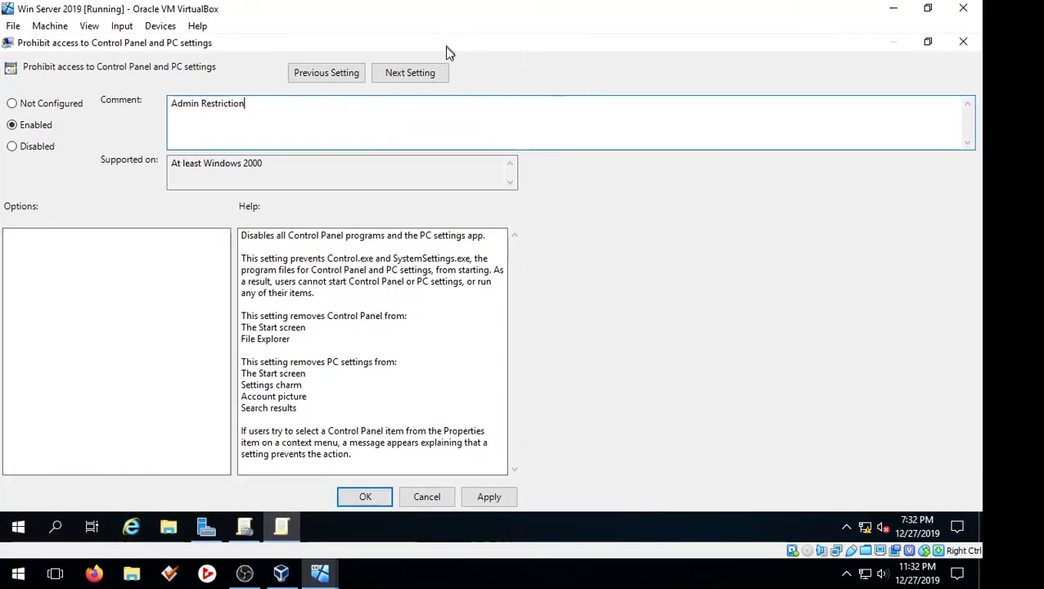
left_click(946, 495)
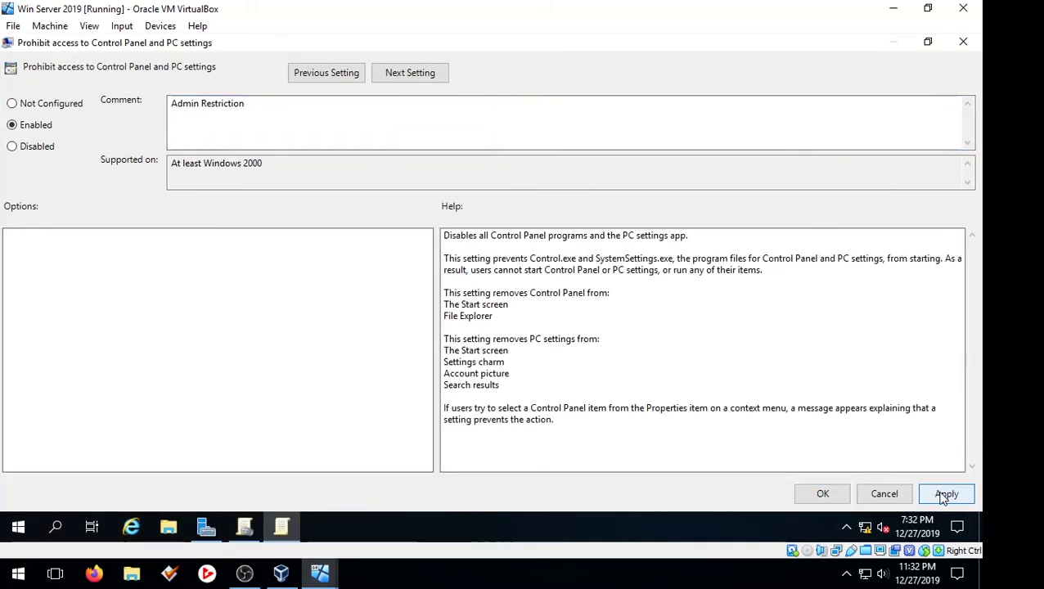
left_click(801, 494)
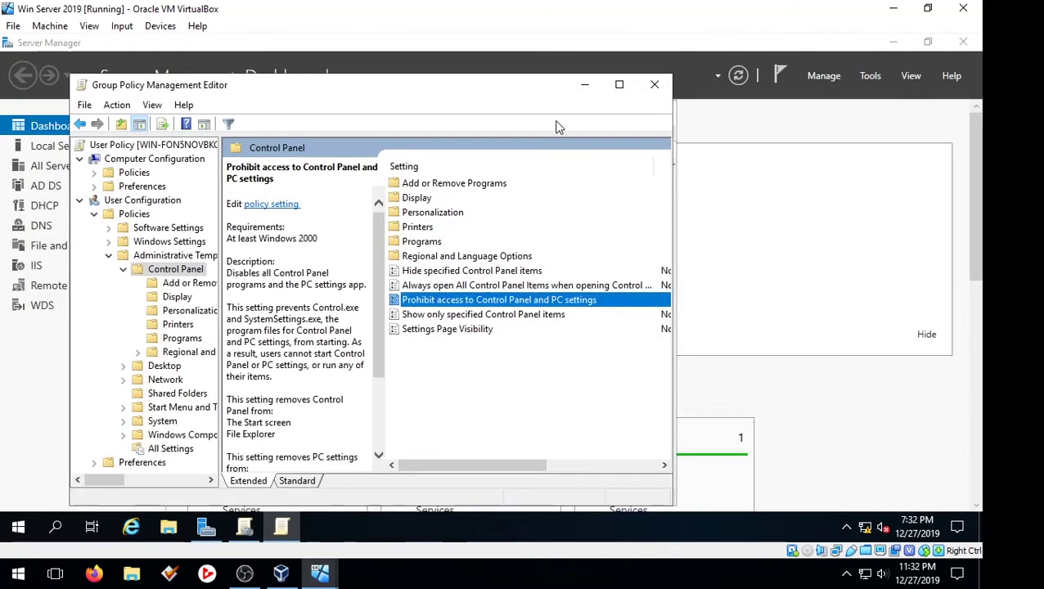
- Collapse Control Panel, browse Desktop's 16 policies, then list the 96 Start Menu and Taskbar policies
left_click(127, 267)
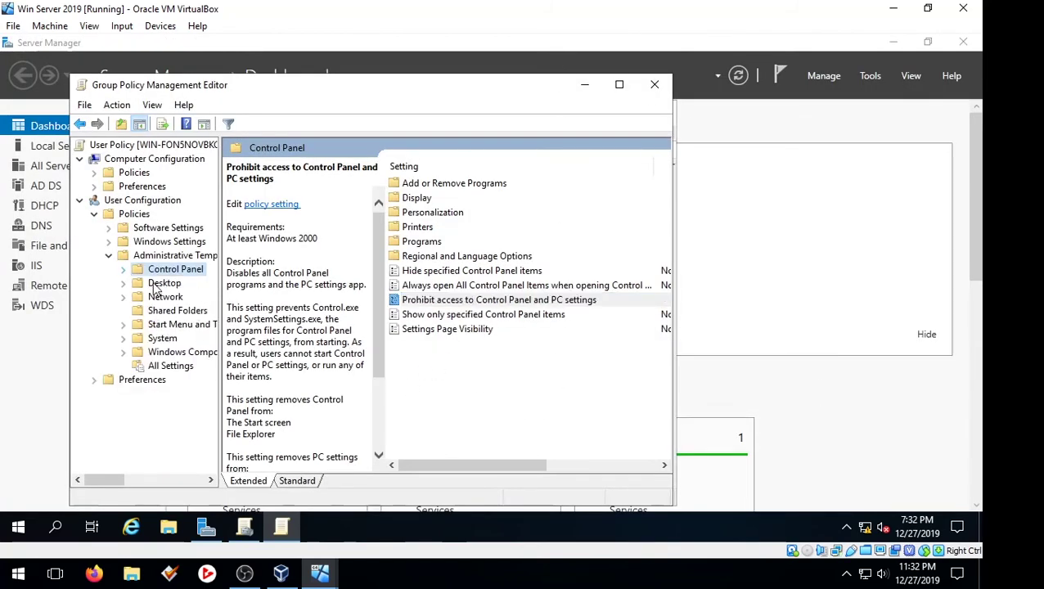
left_click(164, 283)
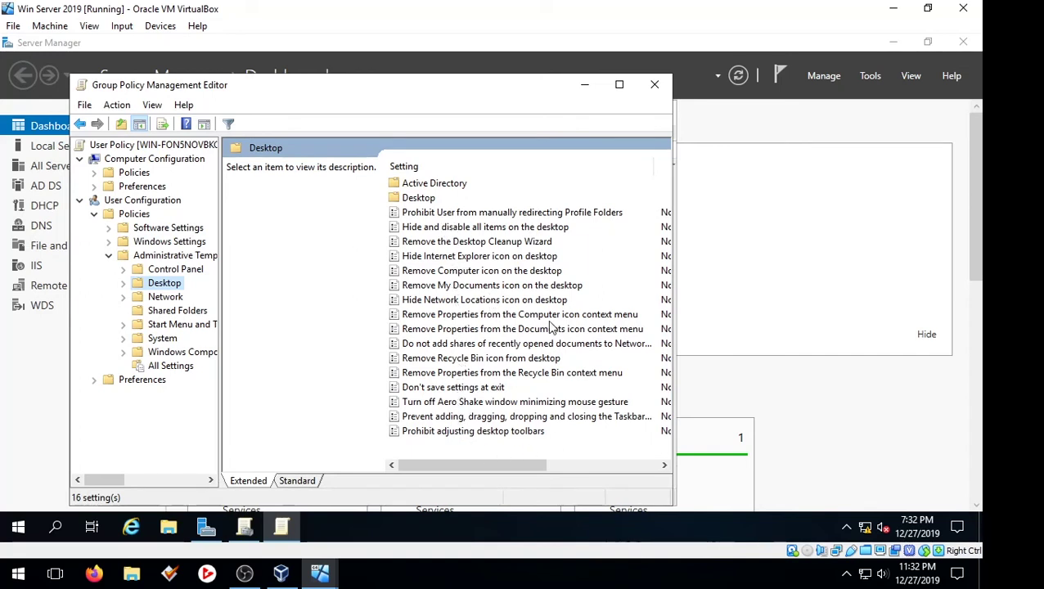
left_click(177, 325)
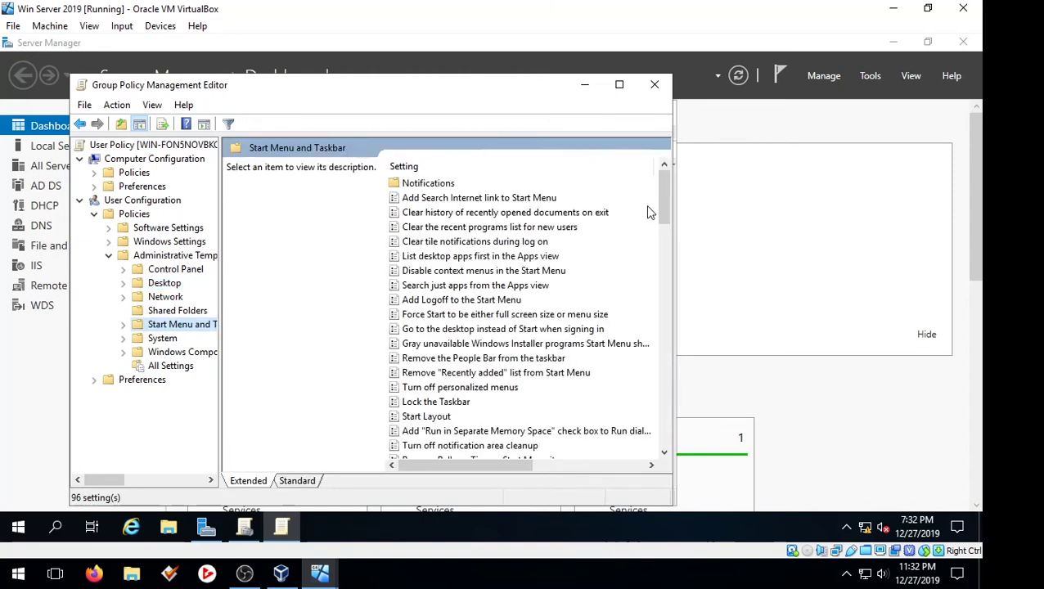
- Enable 'Lock the Taskbar' with the comment 'Admin Restriction' and apply it
double_click(459, 404)
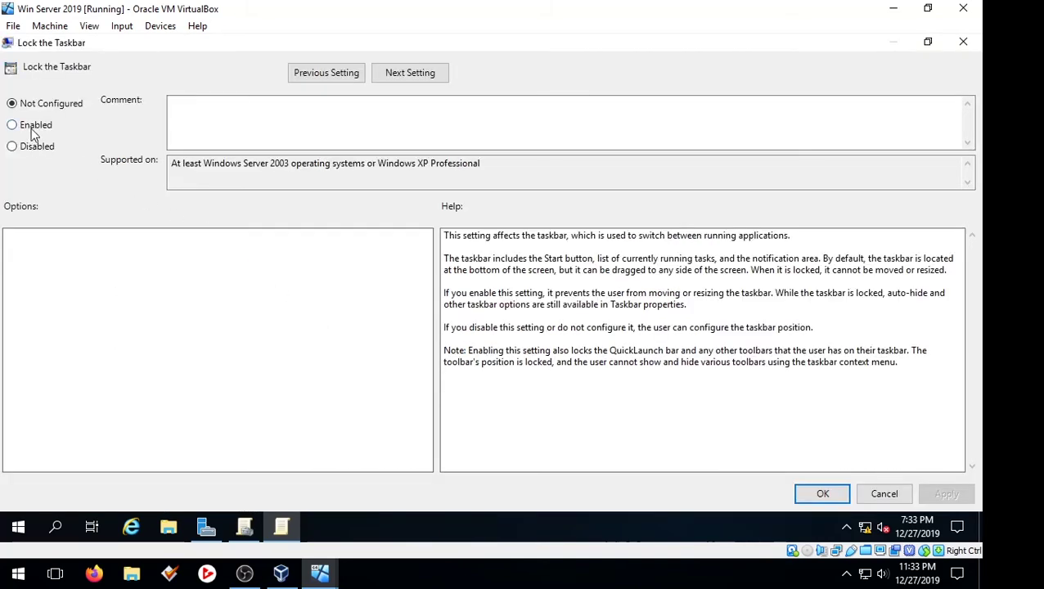
left_click(33, 131)
left_click(250, 124)
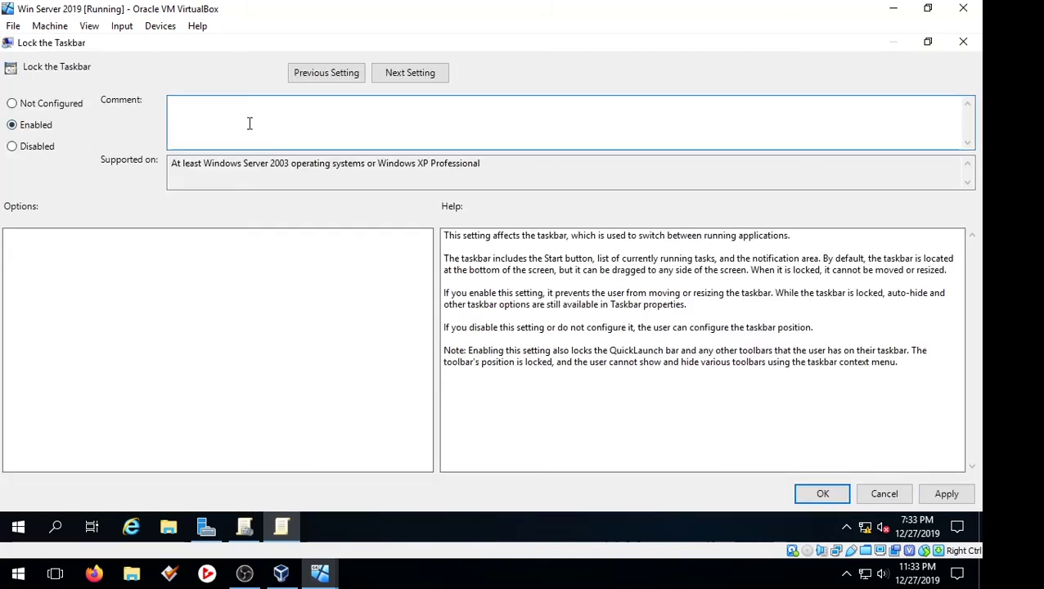
type("Admin Rest")
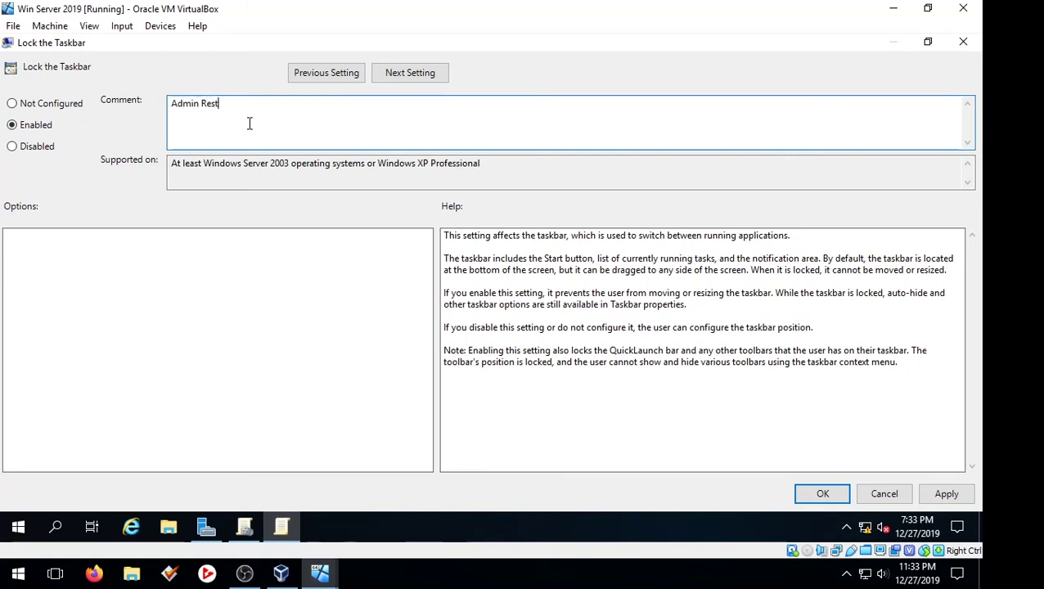
type("riction")
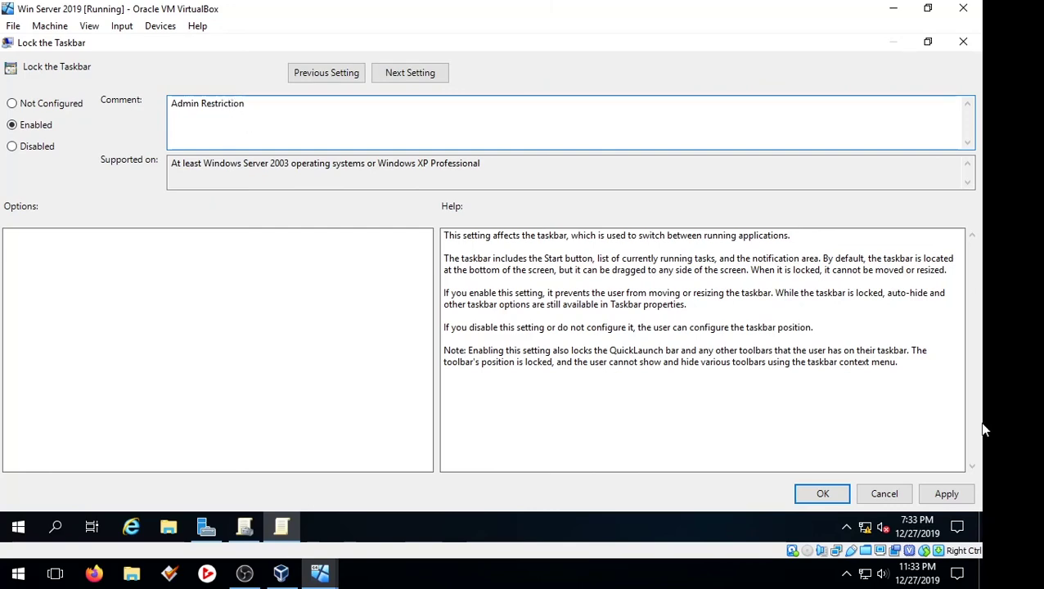
left_click(948, 494)
left_click(818, 495)
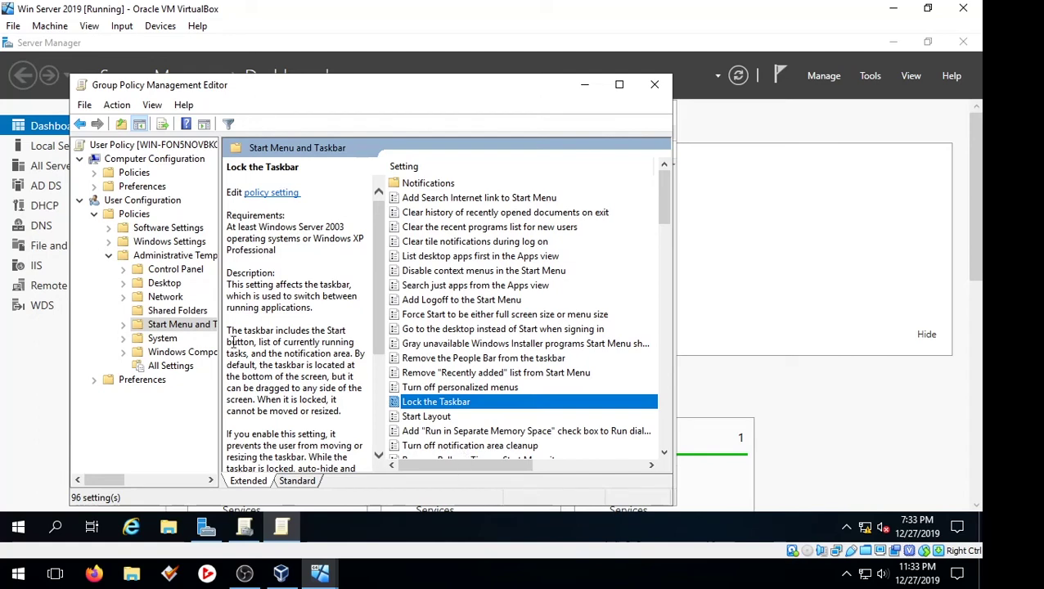
scroll(514, 347, "down", 1)
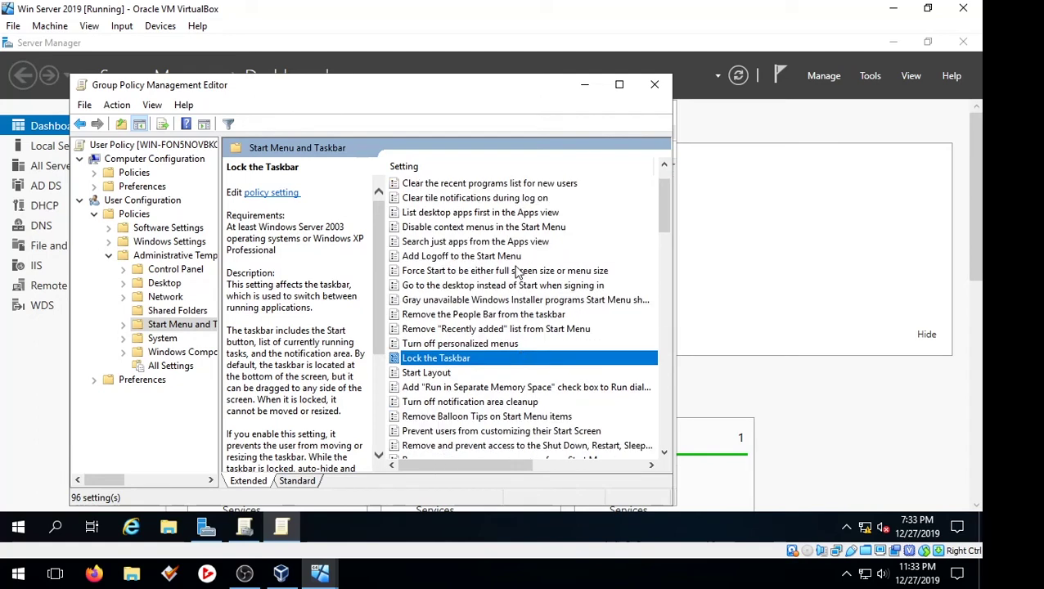
left_click(160, 285)
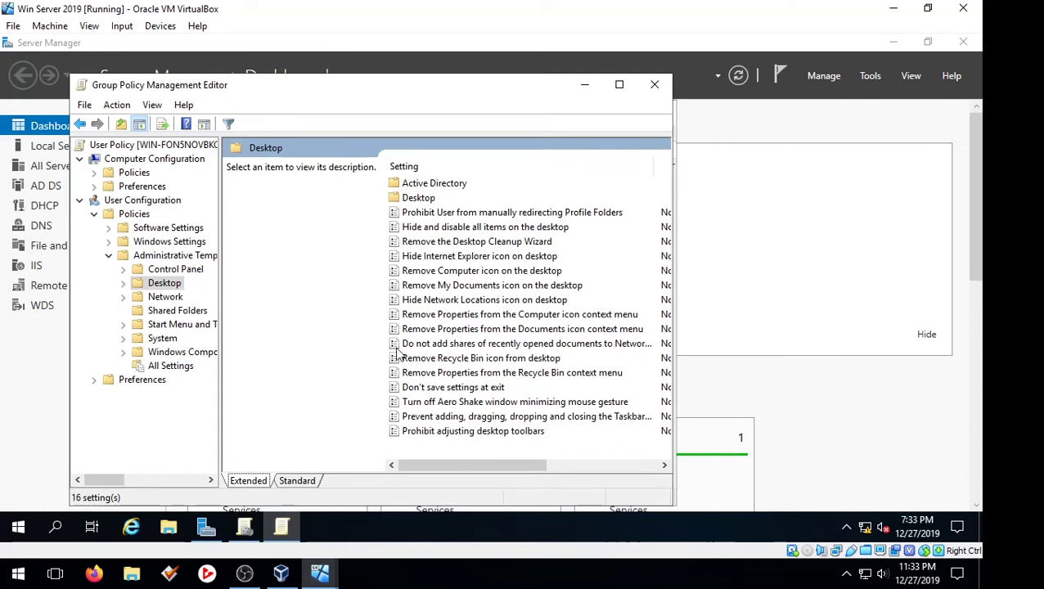
left_click(186, 325)
left_click(503, 300)
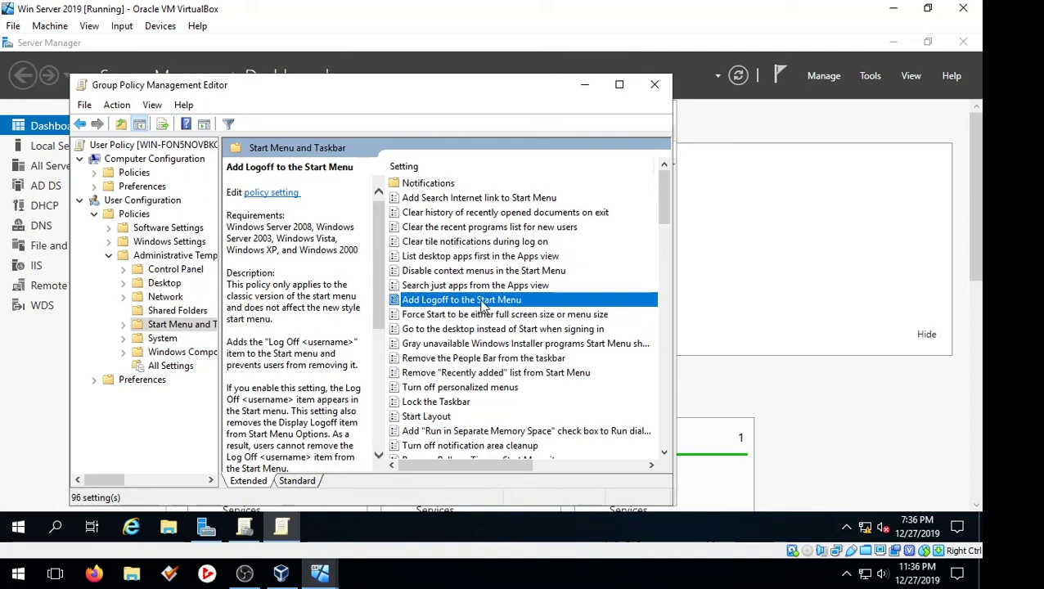
- Enable 'Add Logoff to the Start Menu', apply it, and close the policy editor
double_click(479, 301)
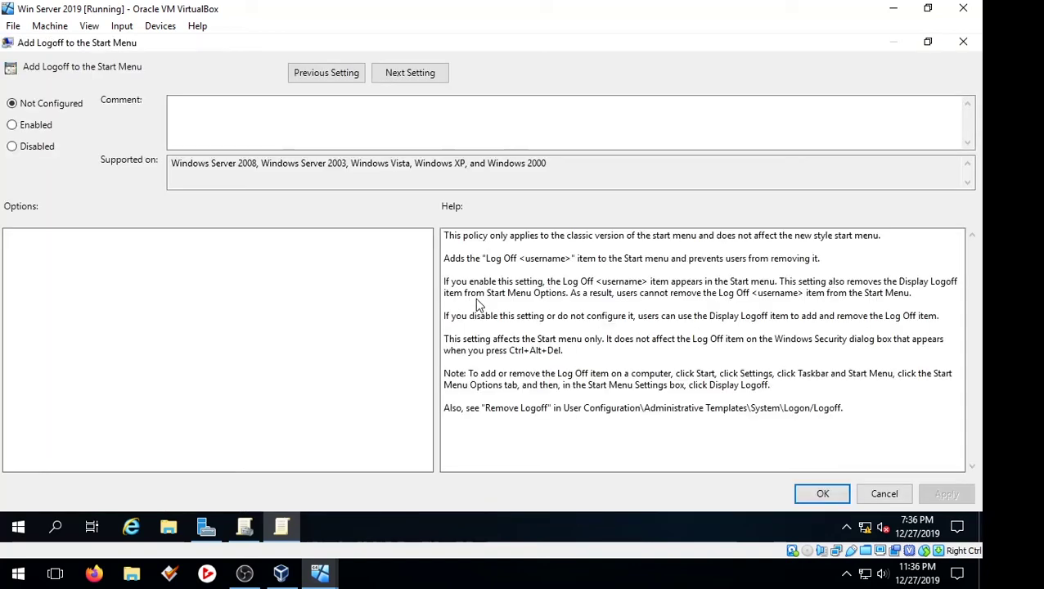
left_click(45, 127)
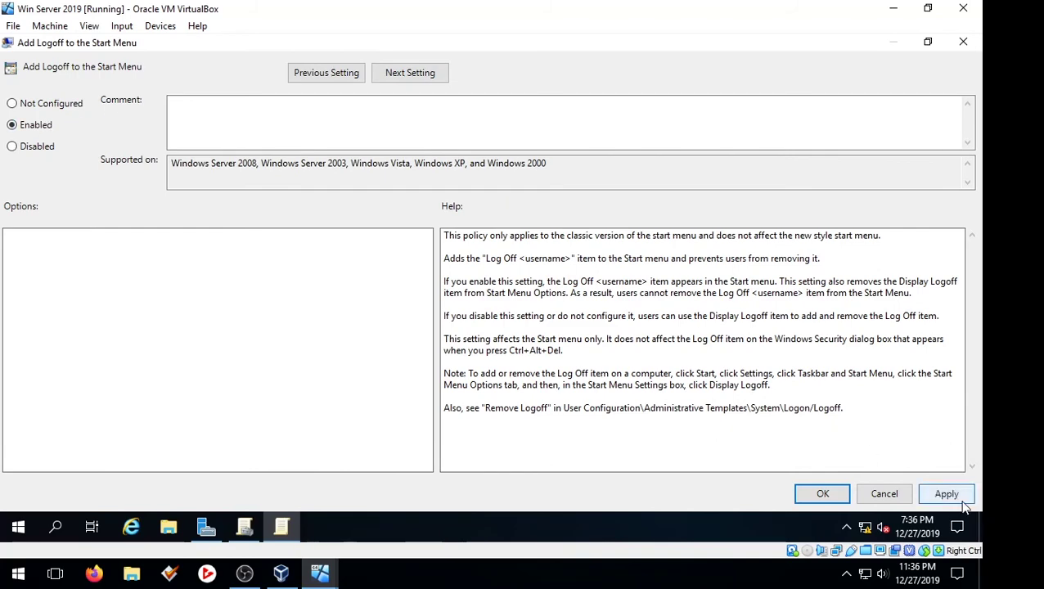
left_click(946, 495)
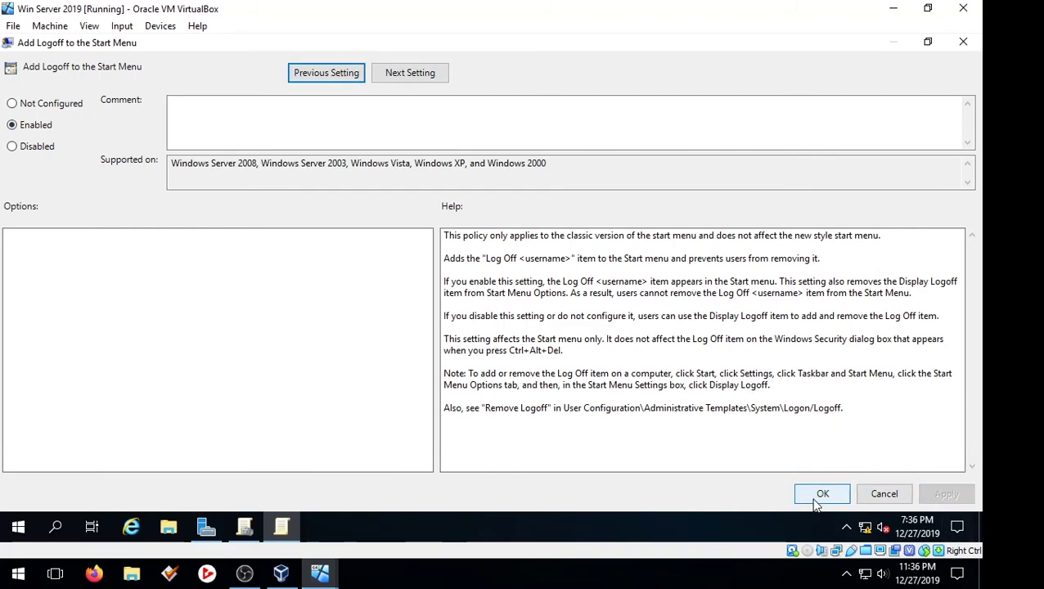
left_click(819, 496)
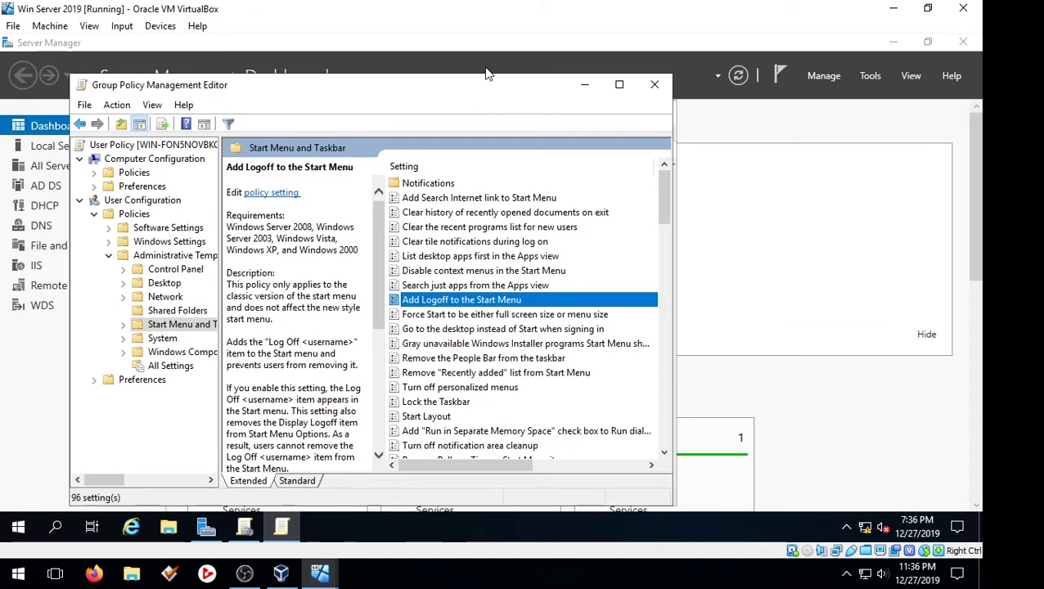
left_click(653, 83)
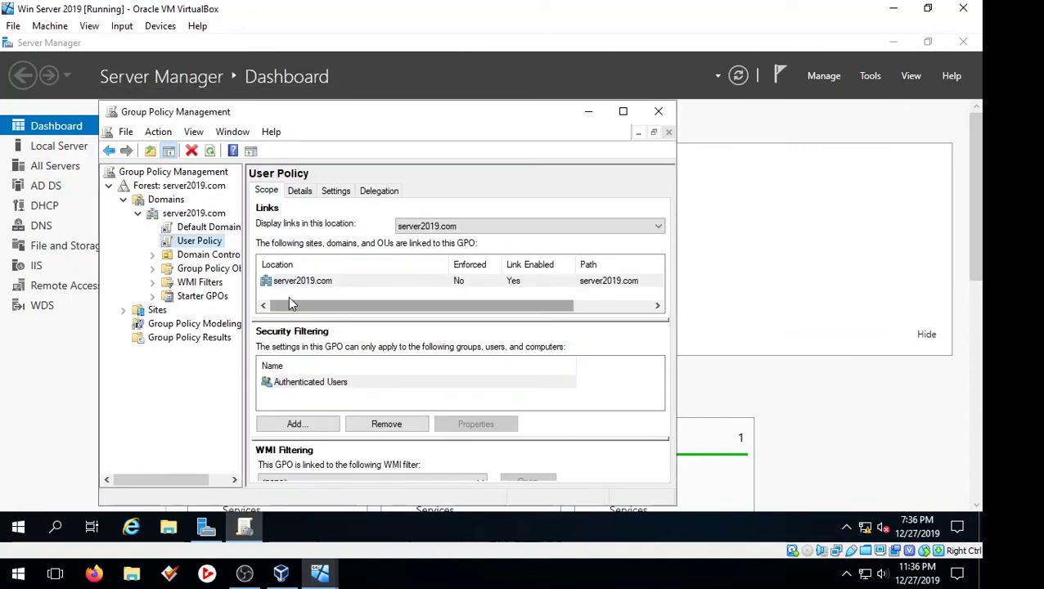
- Open the Select User, Computer, or Group dialog from User Policy's Security Filtering, moving it over the policy pane
left_click(318, 425)
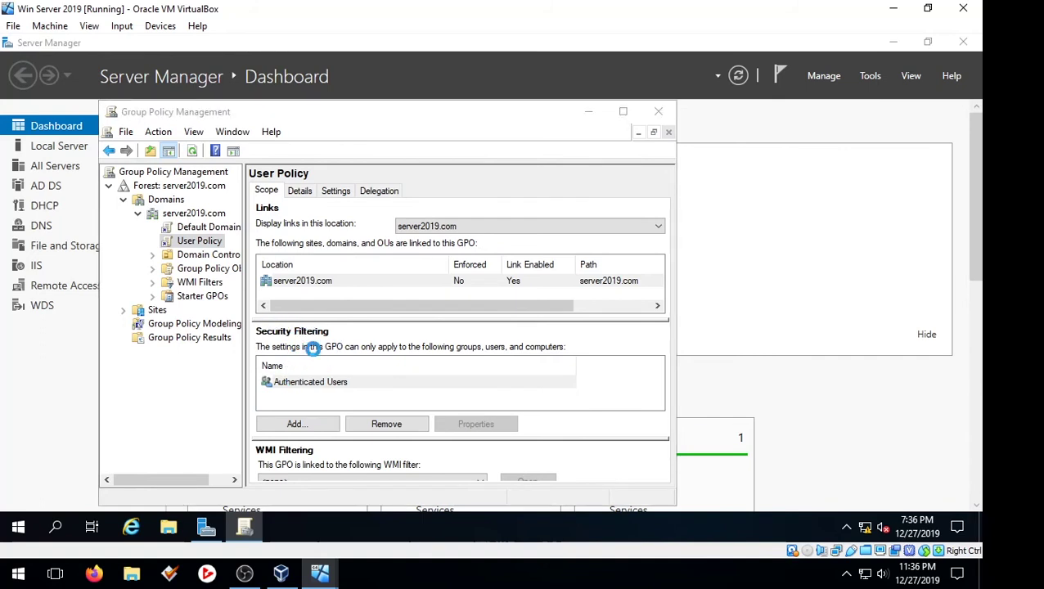
left_click_drag(384, 223, 559, 195)
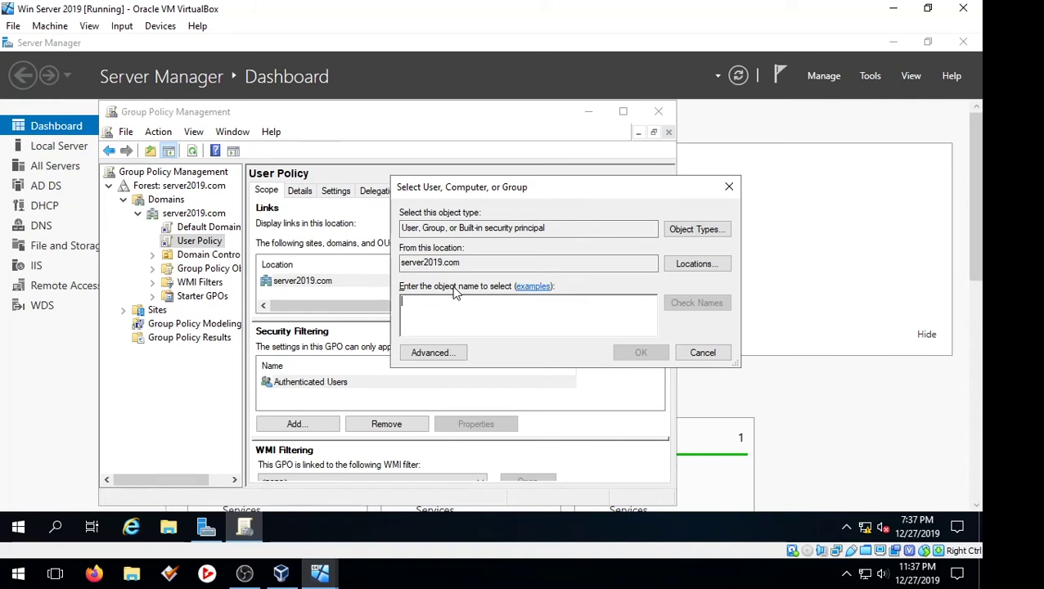
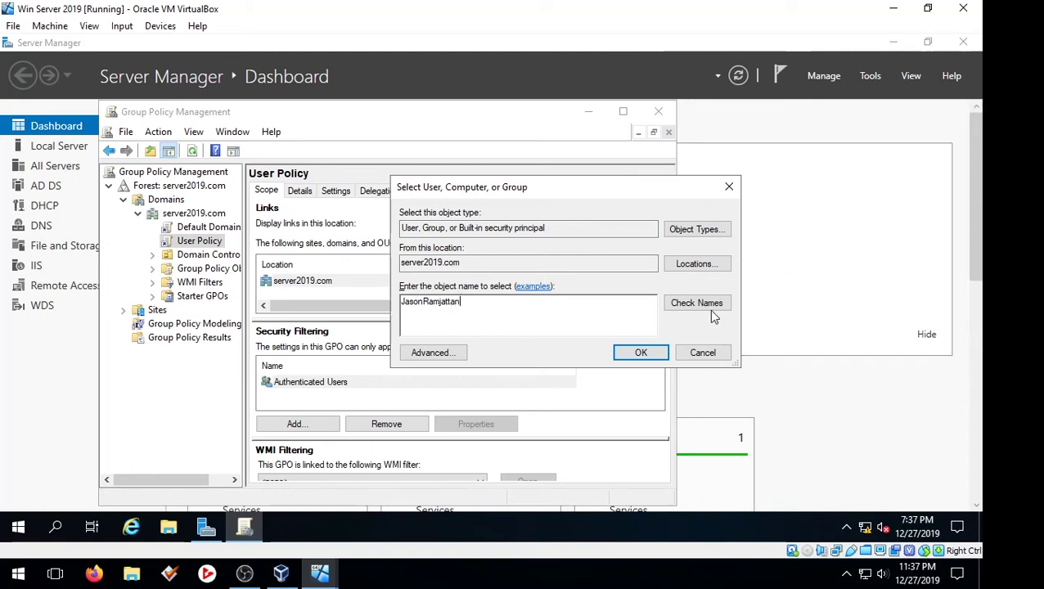
- Enter a user account name, resolve it with Check Names, and select it for replacement
left_click(702, 304)
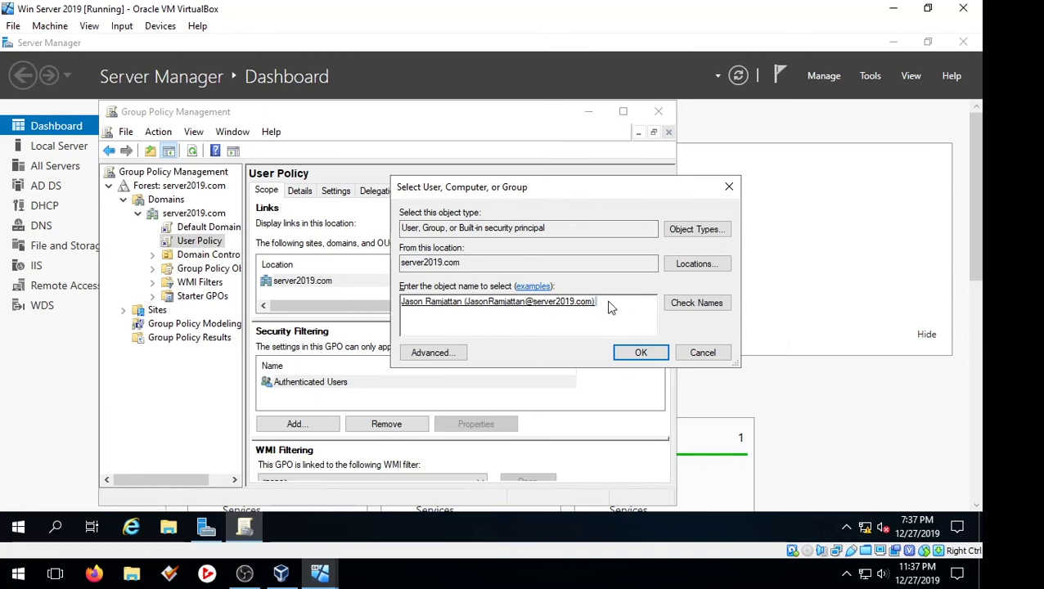
left_click_drag(596, 301, 264, 276)
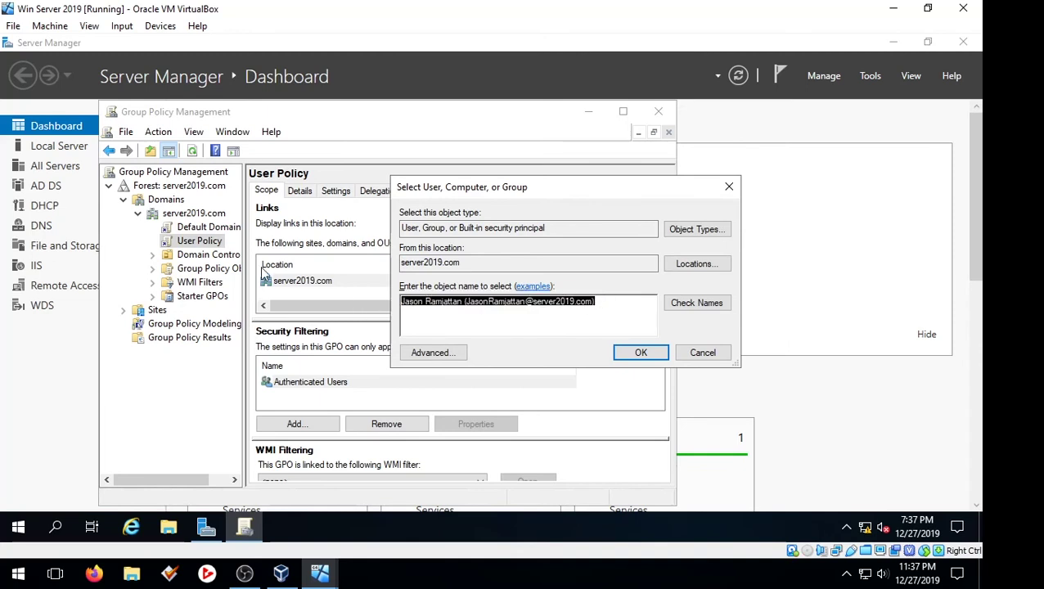
- Resolve 'Domain Users' with Check Names and confirm it into the security filtering
type("Domain")
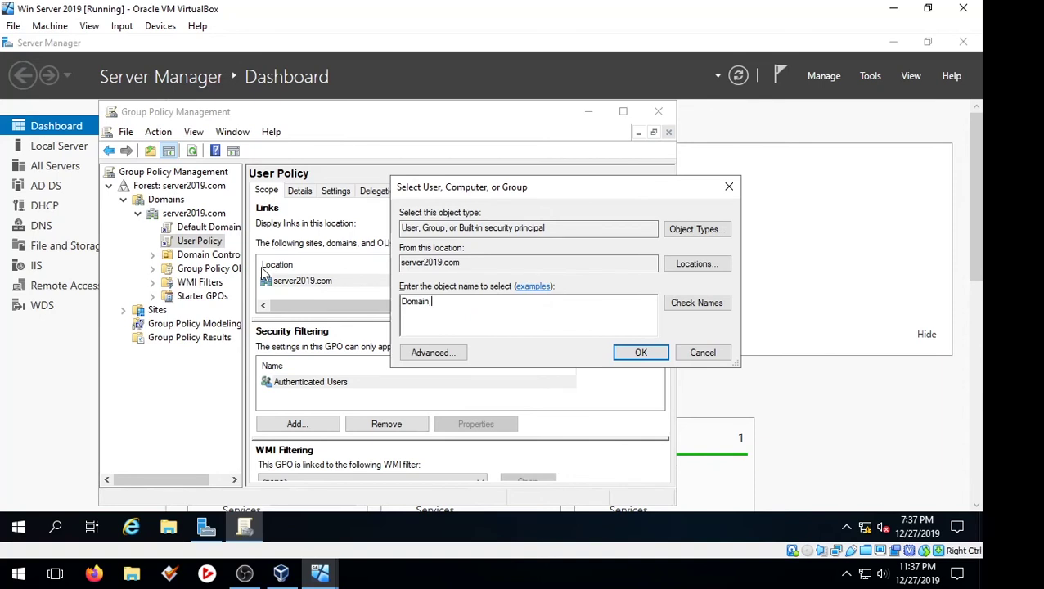
type(" Users")
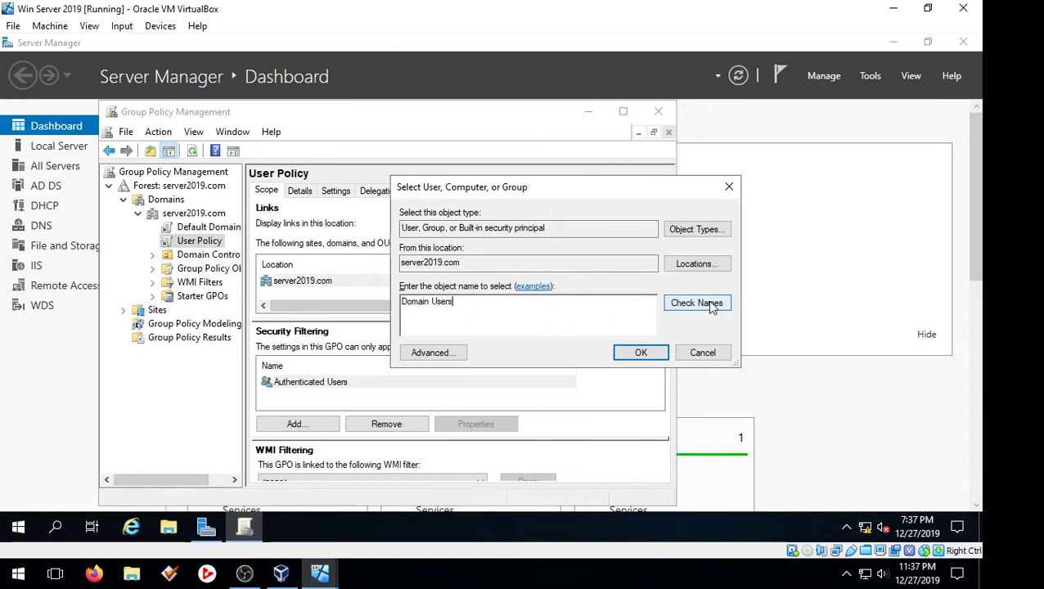
left_click(712, 304)
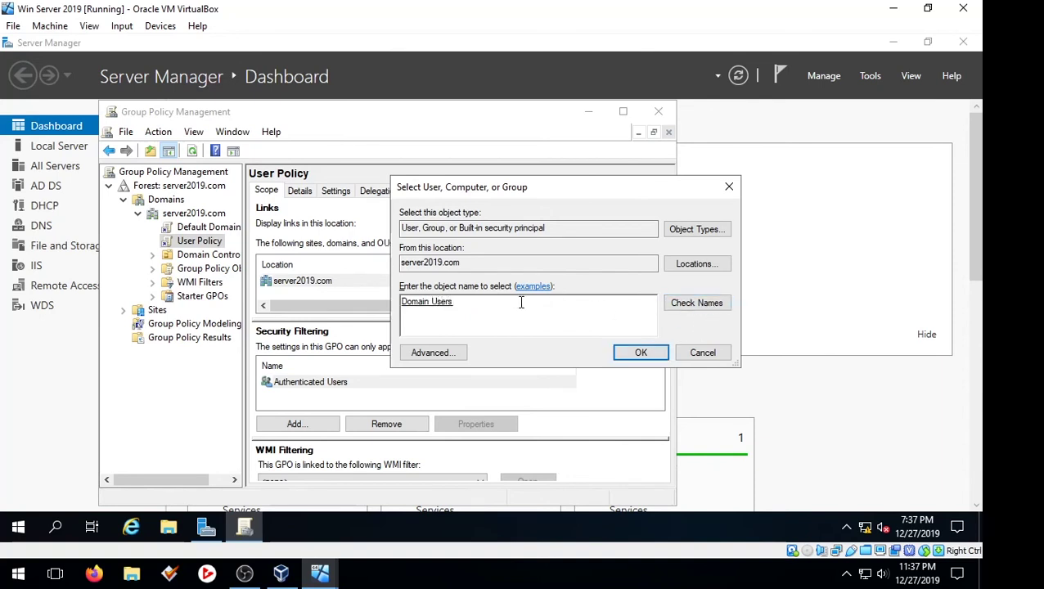
left_click_drag(522, 301, 260, 305)
left_click(507, 301)
left_click_drag(505, 303, 193, 331)
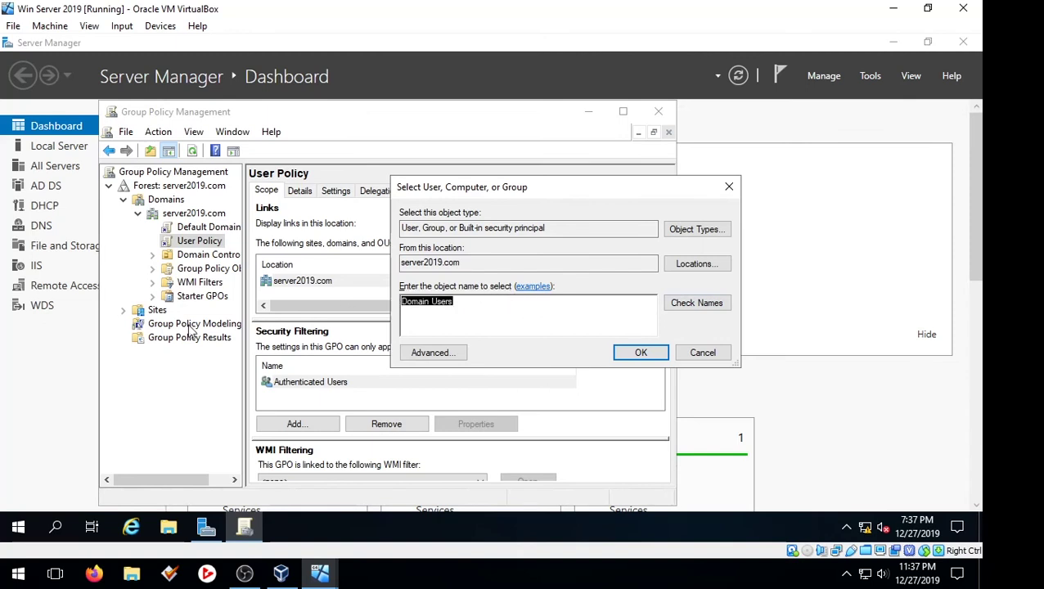
left_click(495, 306)
left_click_drag(494, 301, 374, 304)
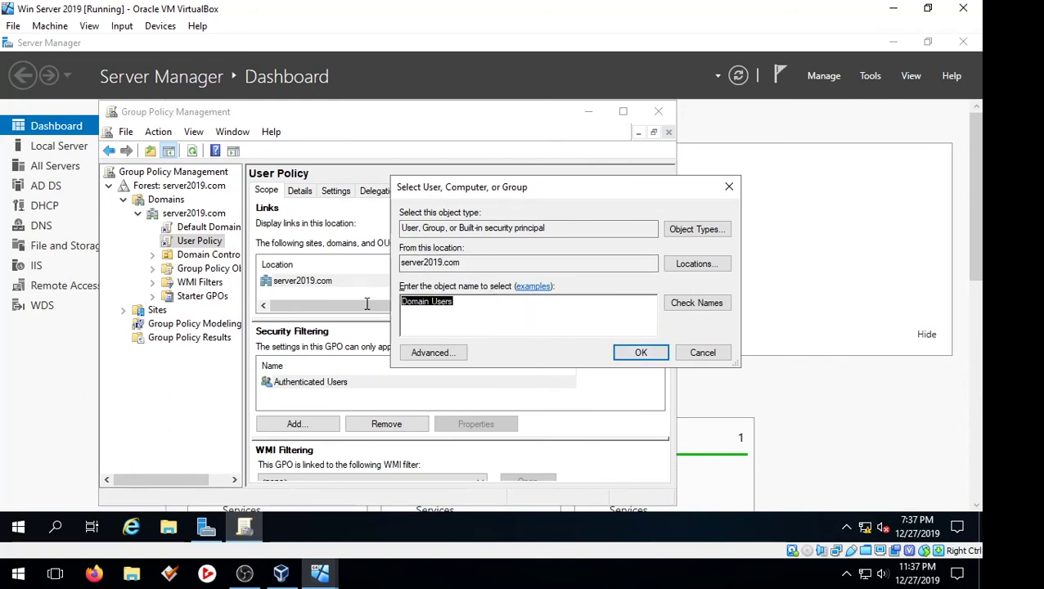
left_click(641, 354)
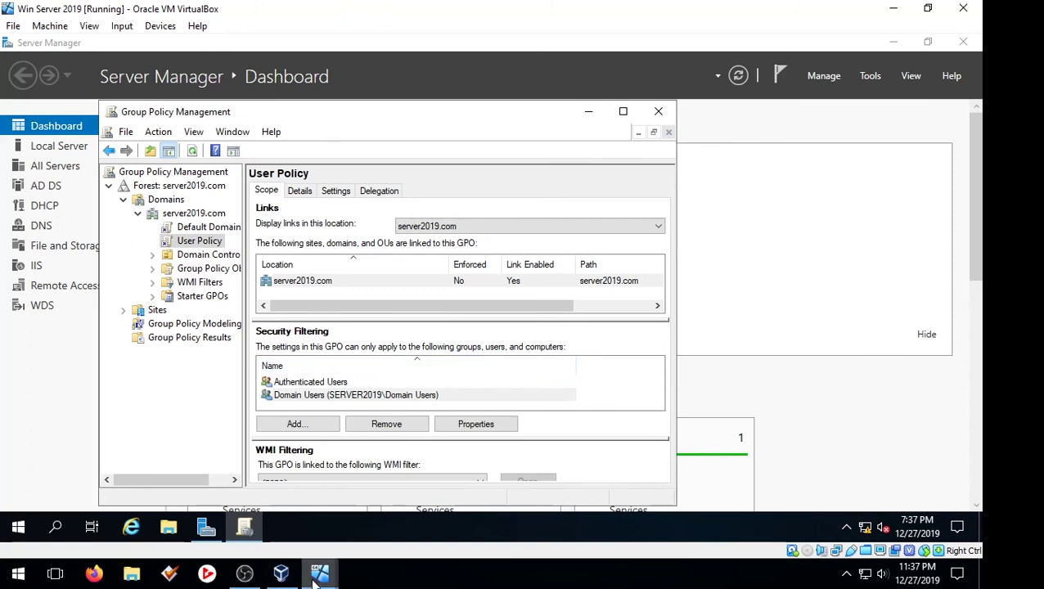
- Bring the Windows 7 client VM forward and resume it from the paused state
mouse_move(329, 567)
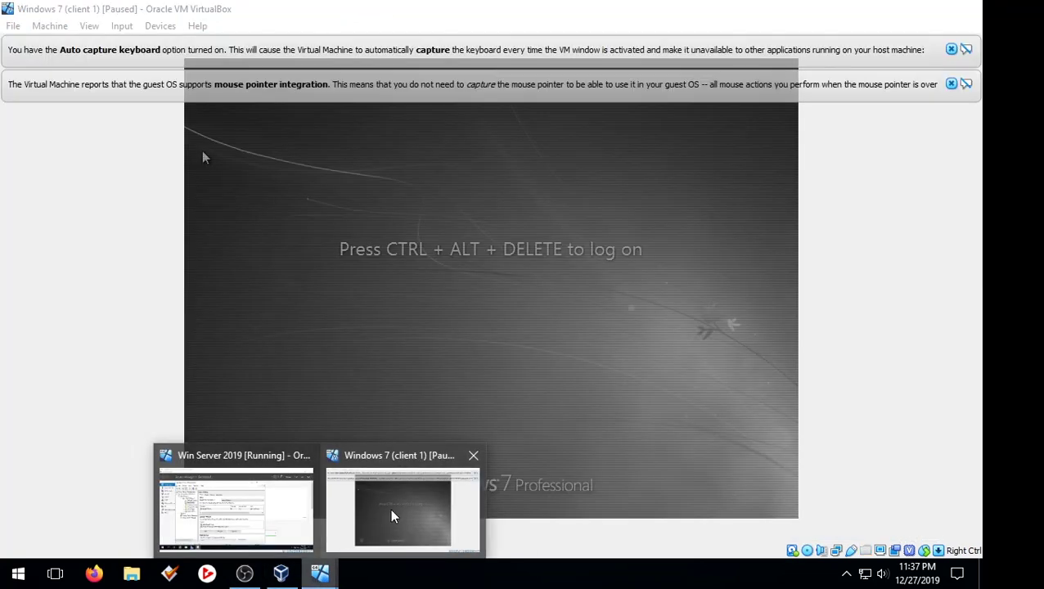
left_click(401, 507)
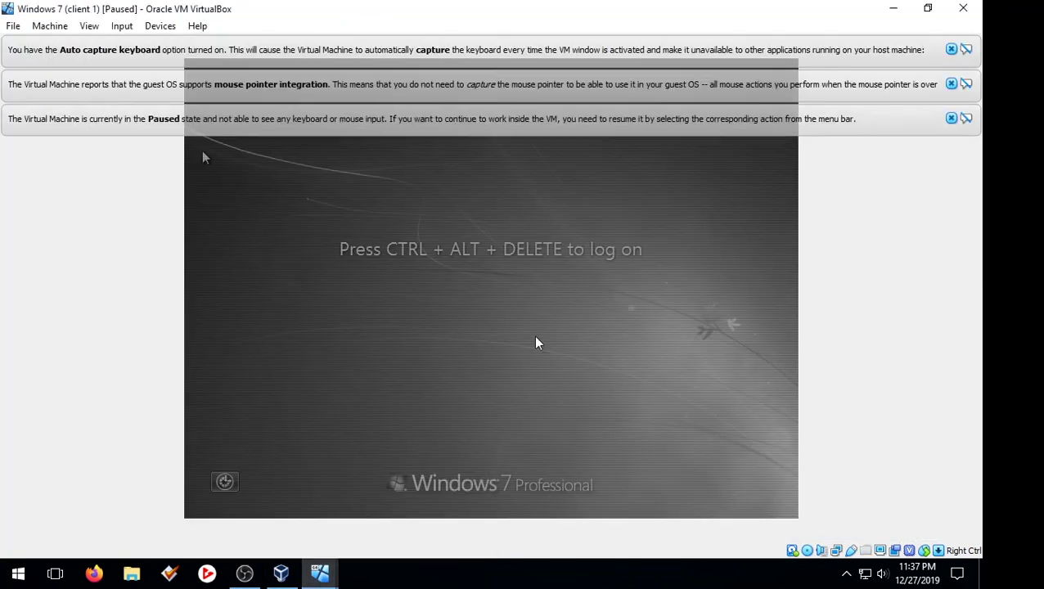
left_click(50, 25)
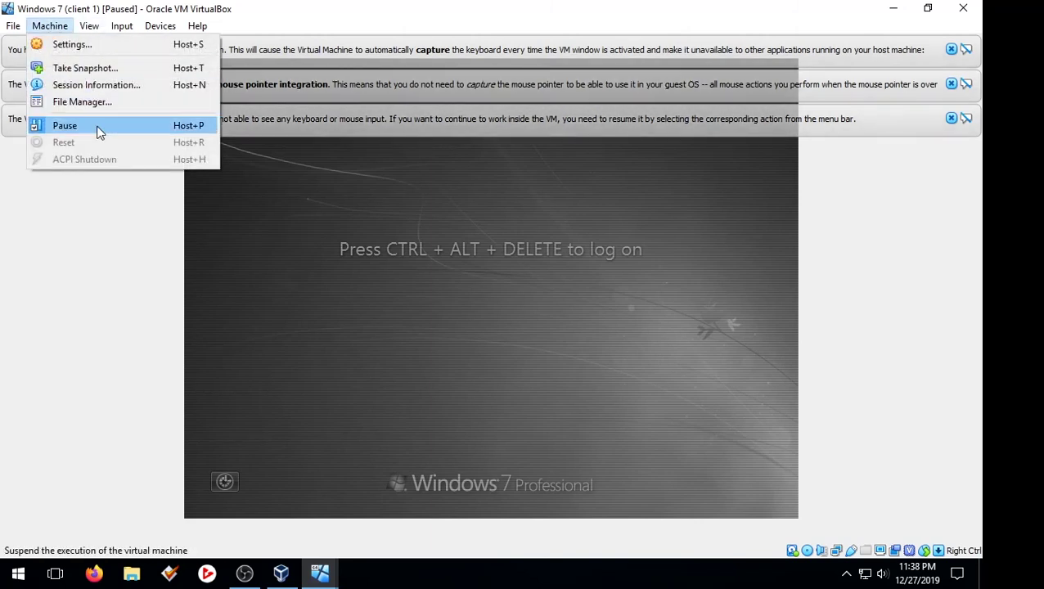
left_click(98, 131)
- Send Ctrl-Alt-Del, sign in with the domain user's password, and dismiss the VirtualBox notices
left_click(121, 25)
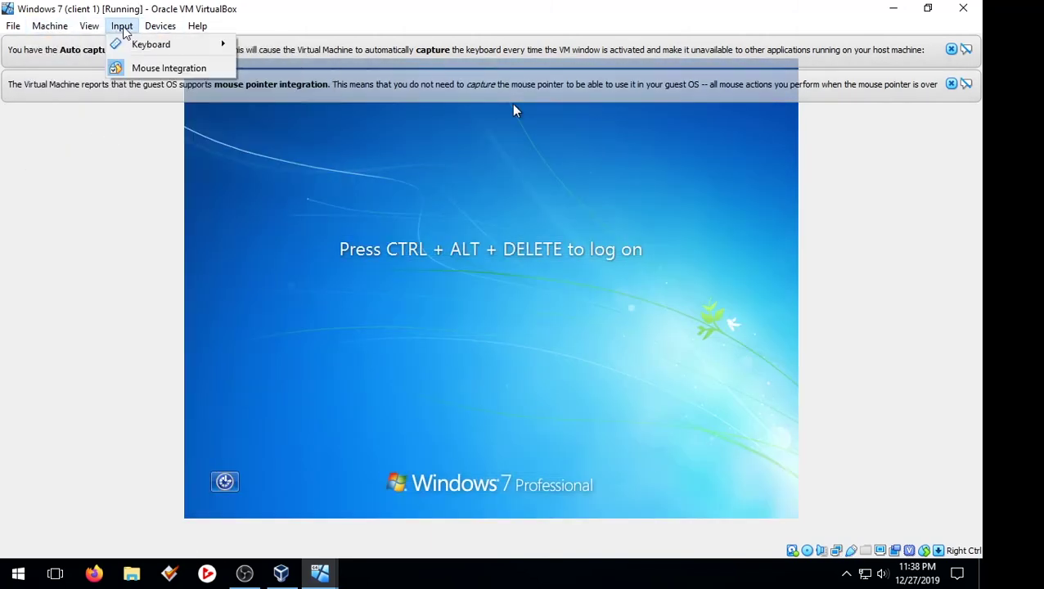
mouse_move(148, 45)
left_click(270, 71)
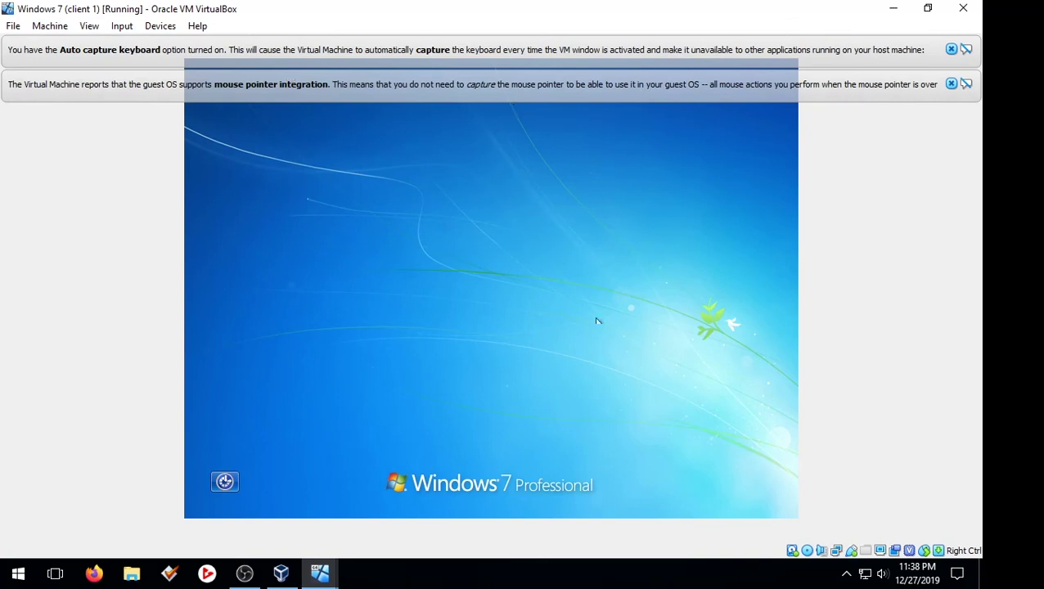
type("P")
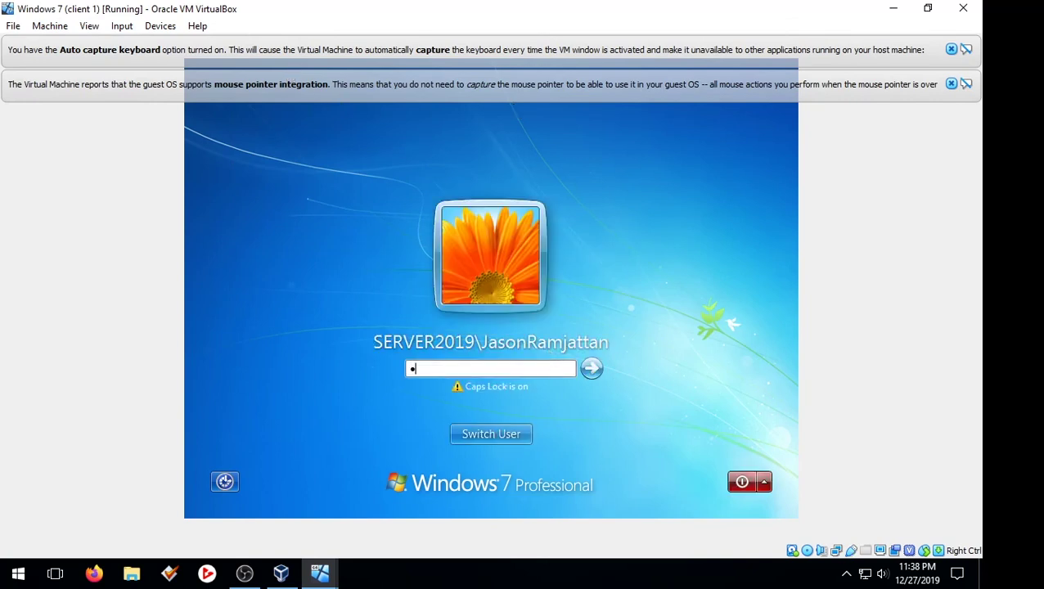
type("a$$w0r")
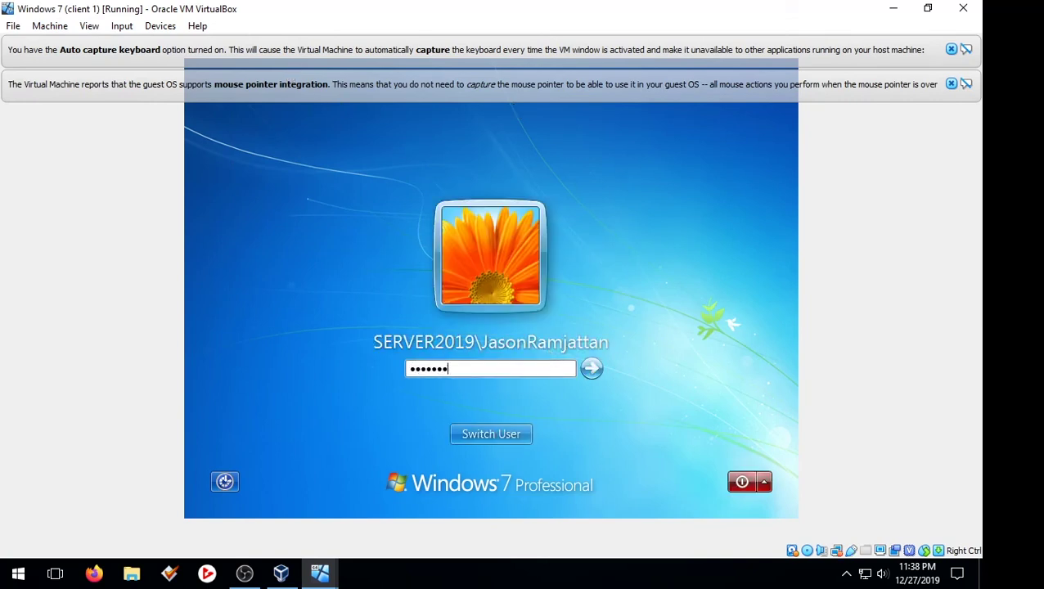
type("d")
key("Return")
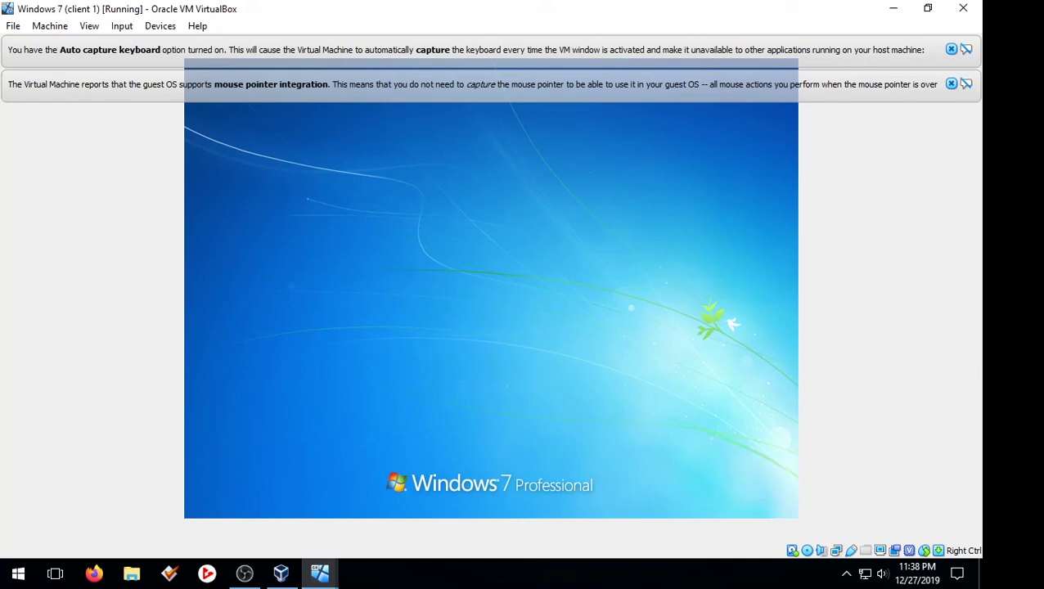
left_click(951, 49)
left_click(951, 49)
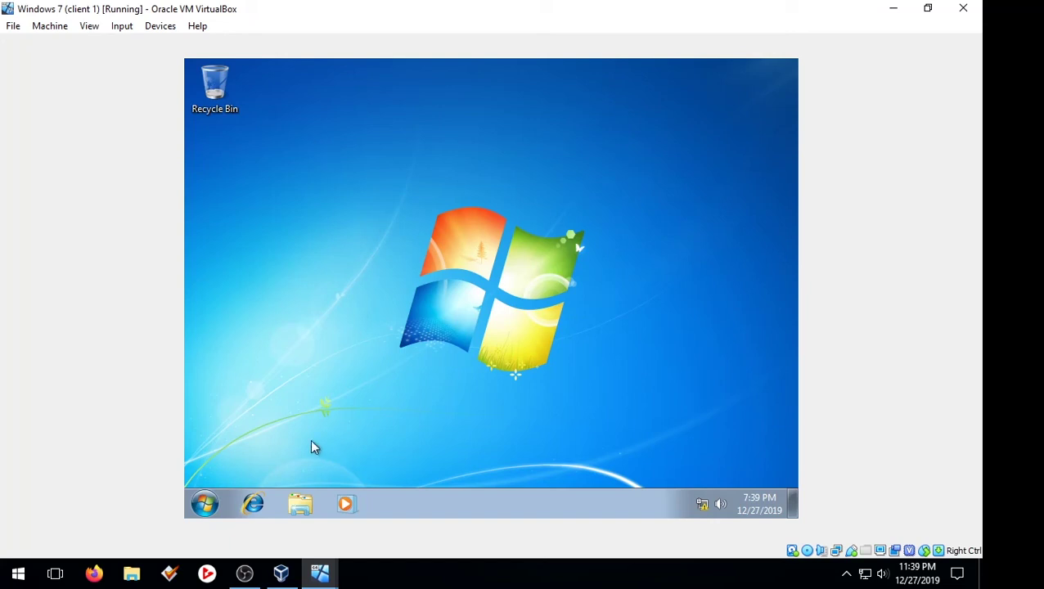
left_click(217, 502)
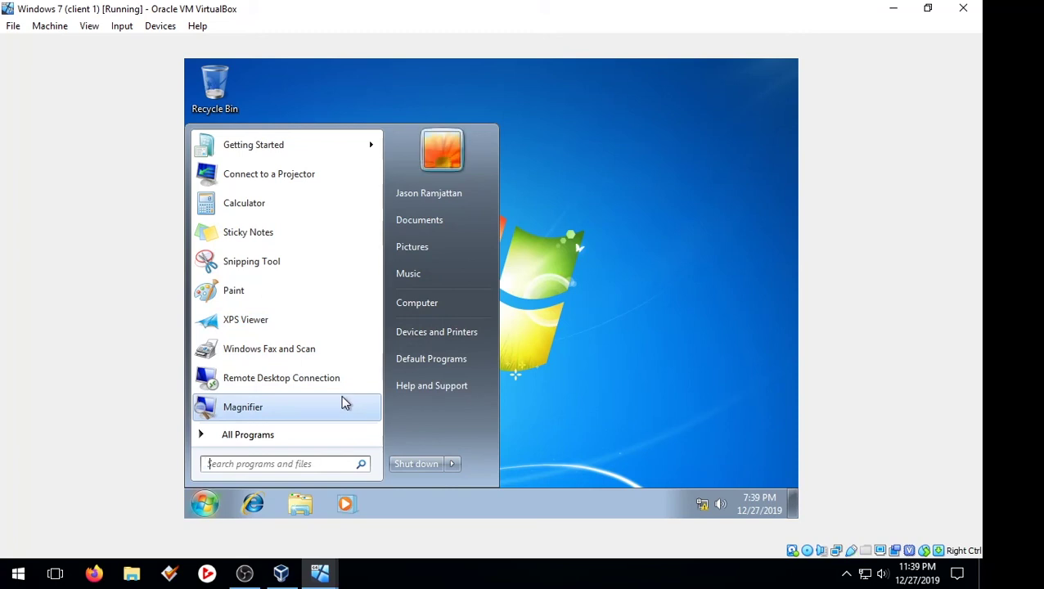
type("control")
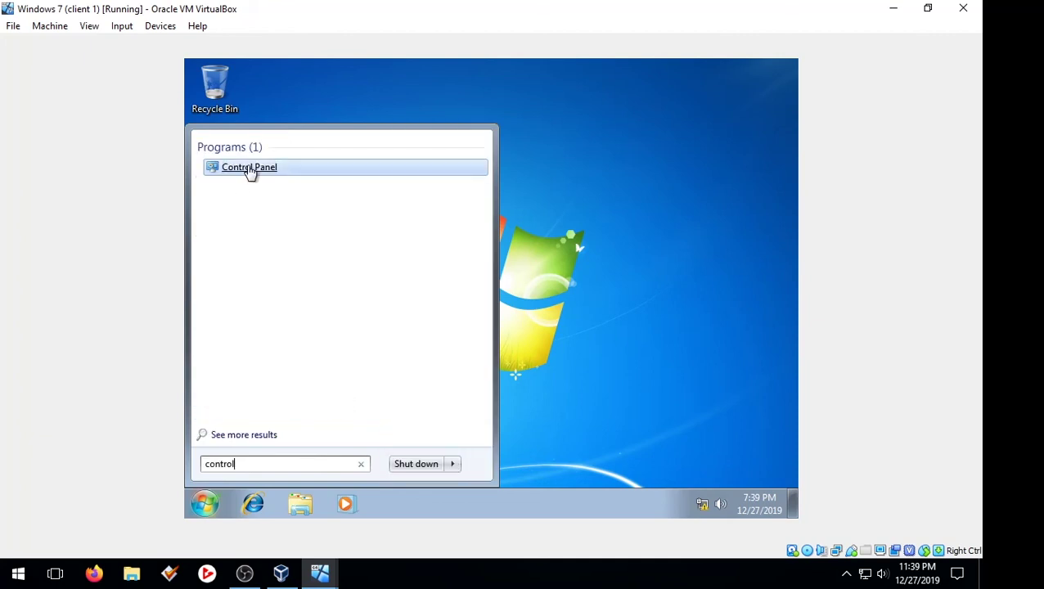
left_click(249, 169)
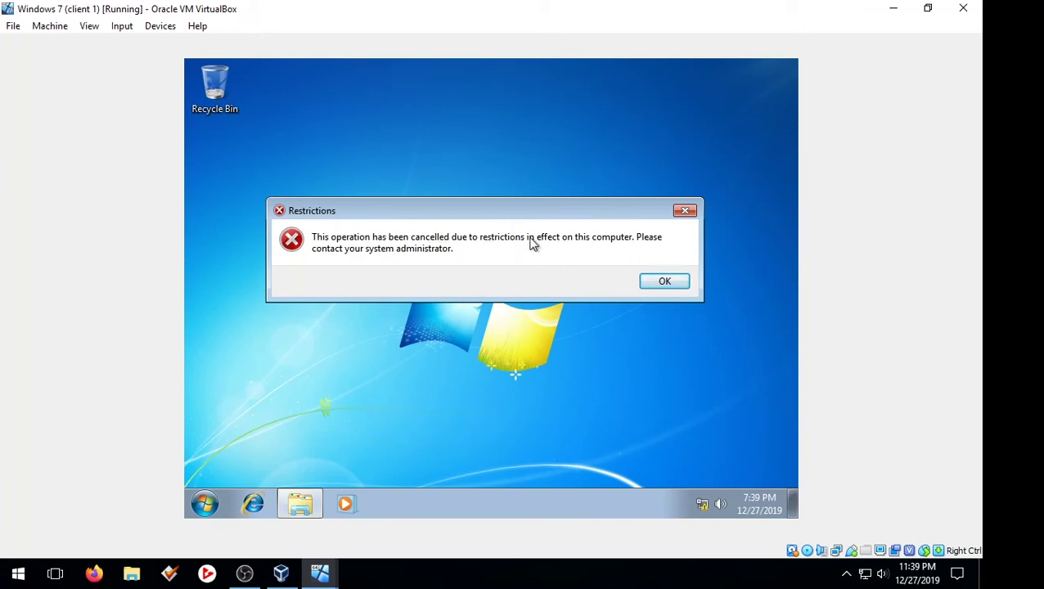
left_click(672, 285)
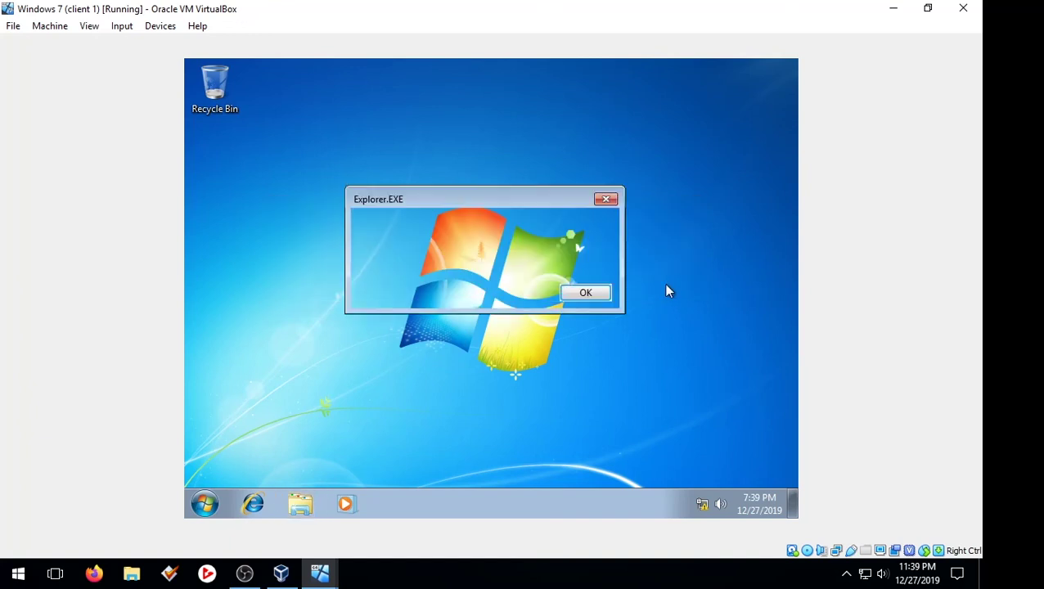
left_click(584, 294)
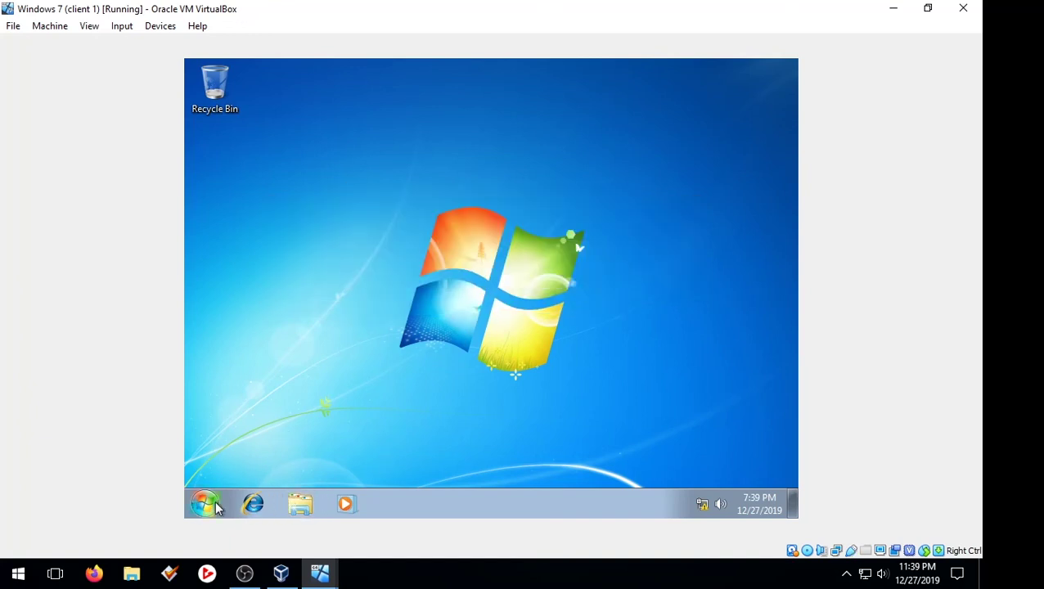
right_click(478, 504)
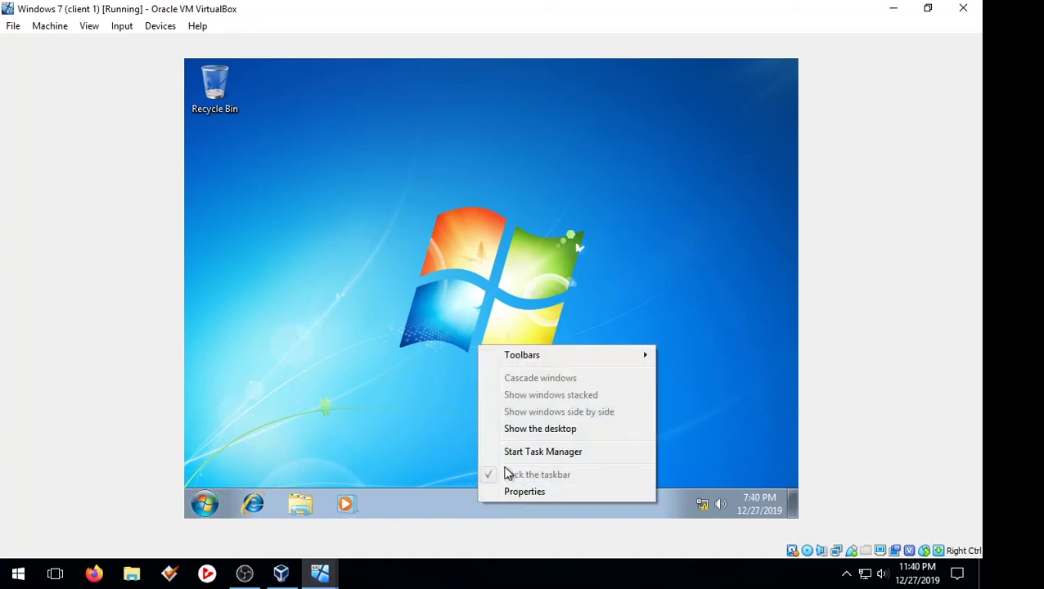
left_click(390, 410)
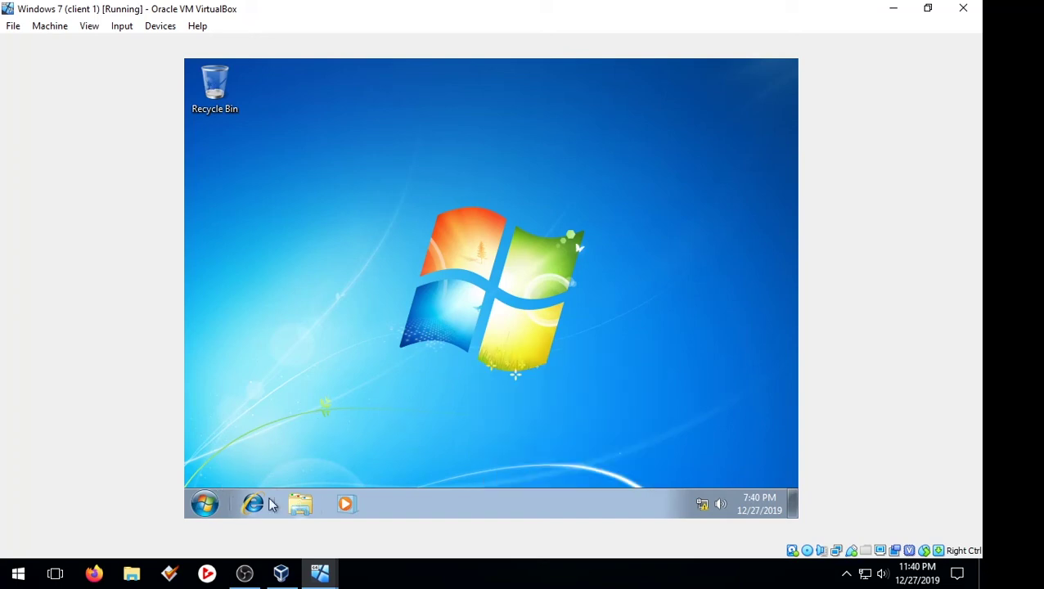
left_click(209, 503)
mouse_move(453, 468)
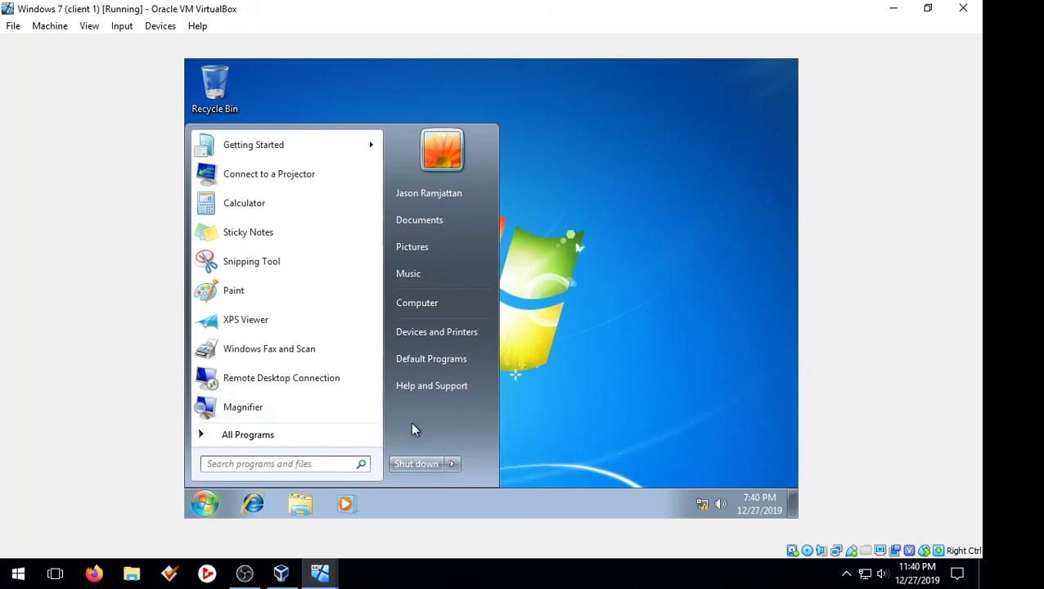
left_click(671, 407)
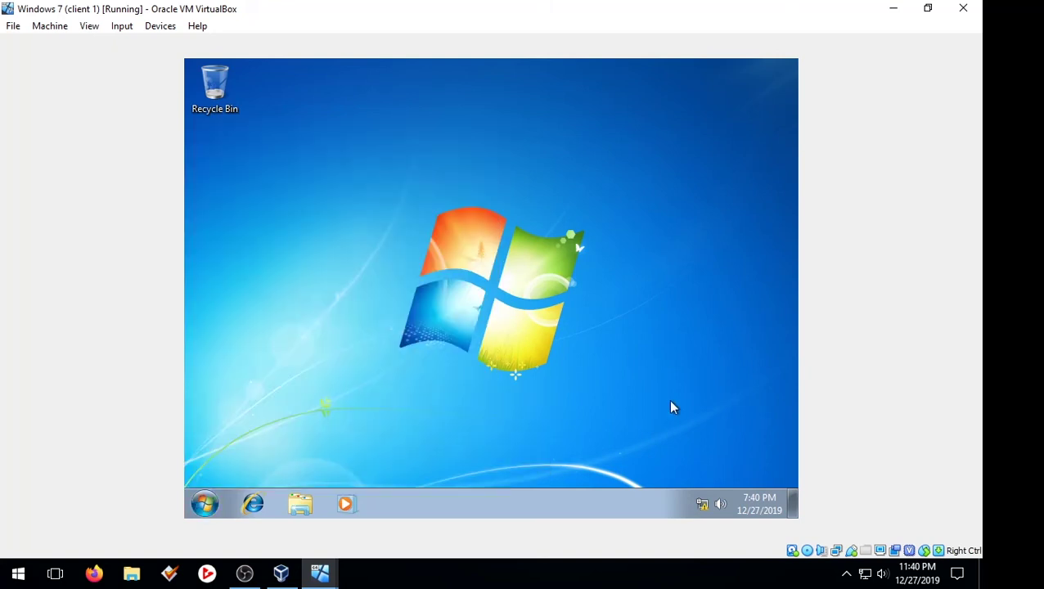